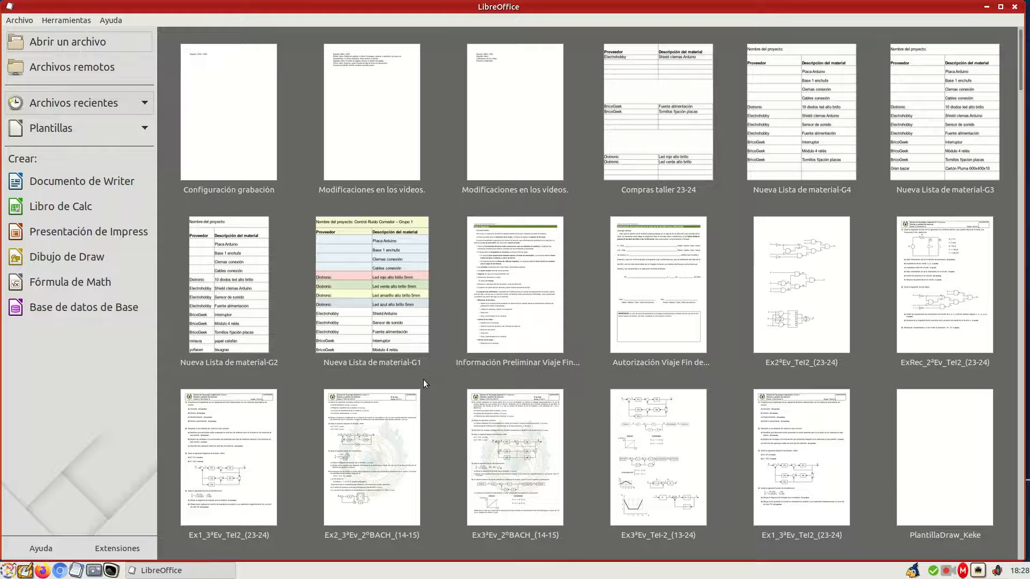
Create a new Draw drawing and set its default line color to black (Gris 0%).
{"action": "left_click", "coordinate": [88, 260]}
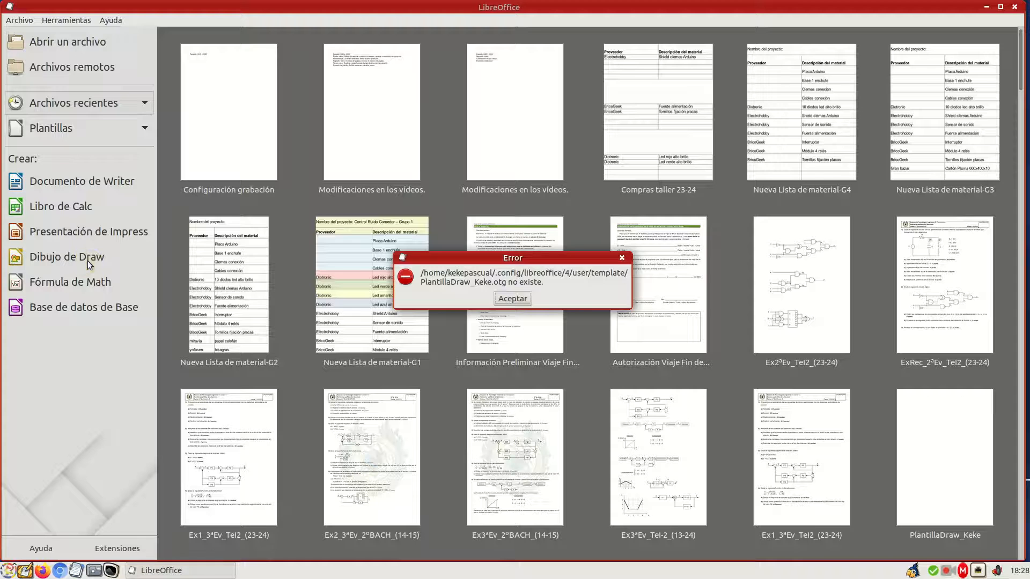
{"action": "left_click", "coordinate": [513, 299]}
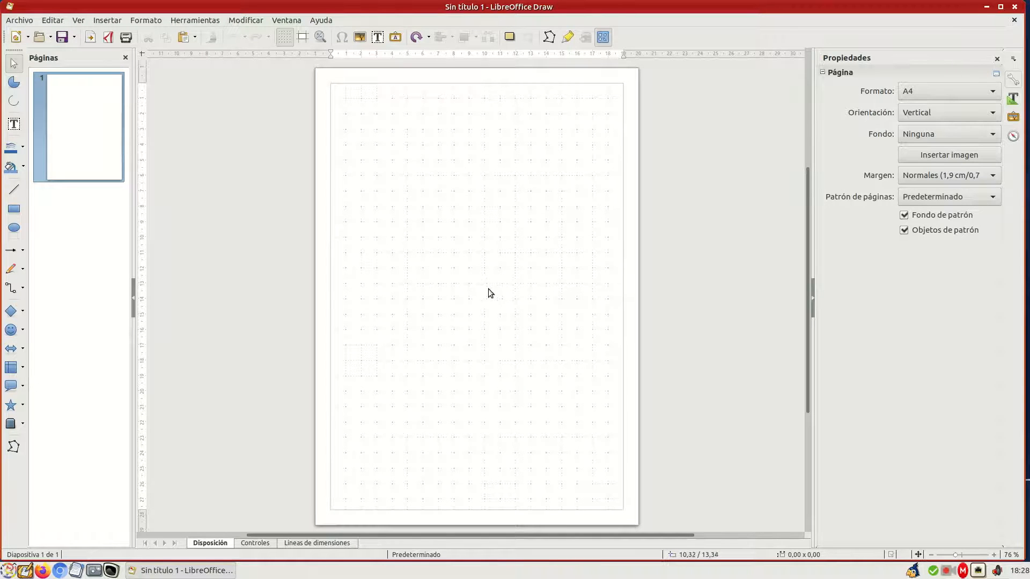
{"action": "left_click", "coordinate": [147, 20]}
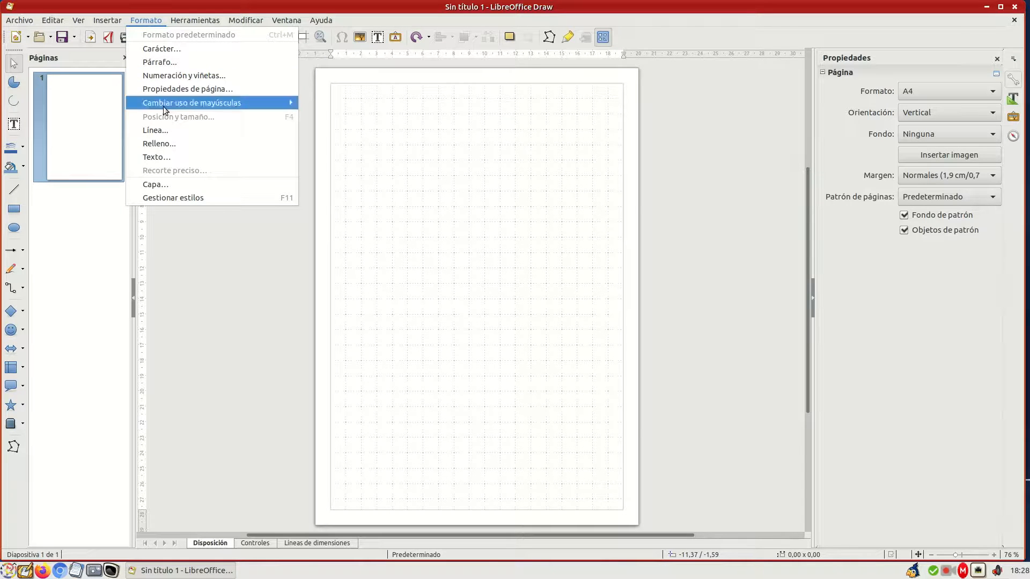
{"action": "left_click", "coordinate": [171, 131]}
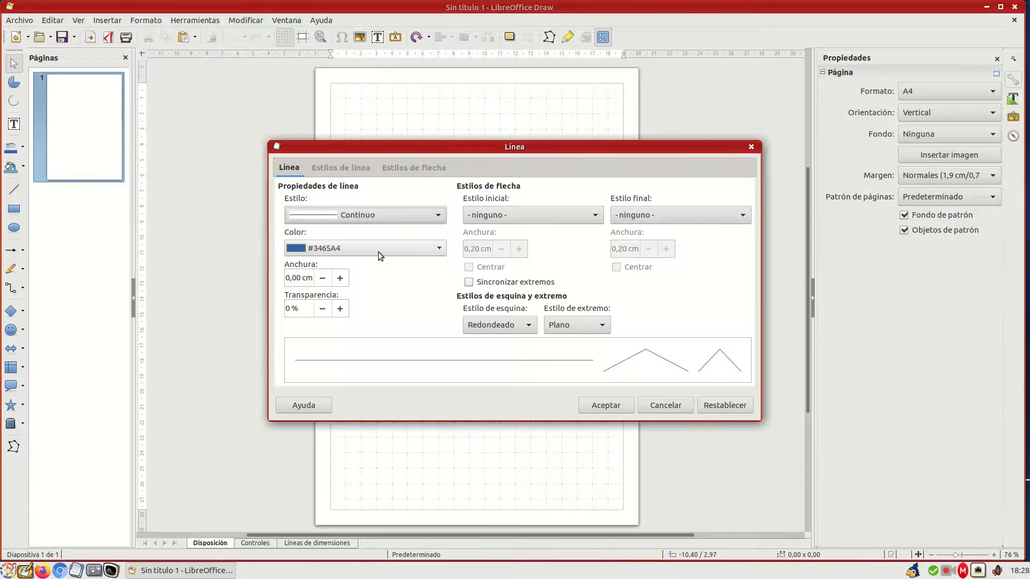
{"action": "left_click", "coordinate": [439, 247]}
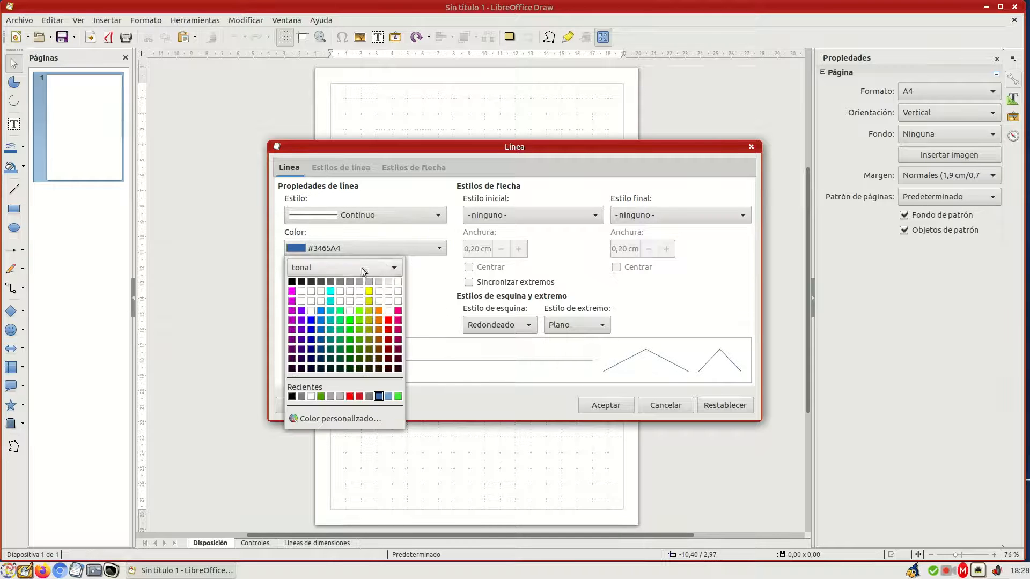
{"action": "left_click", "coordinate": [292, 281]}
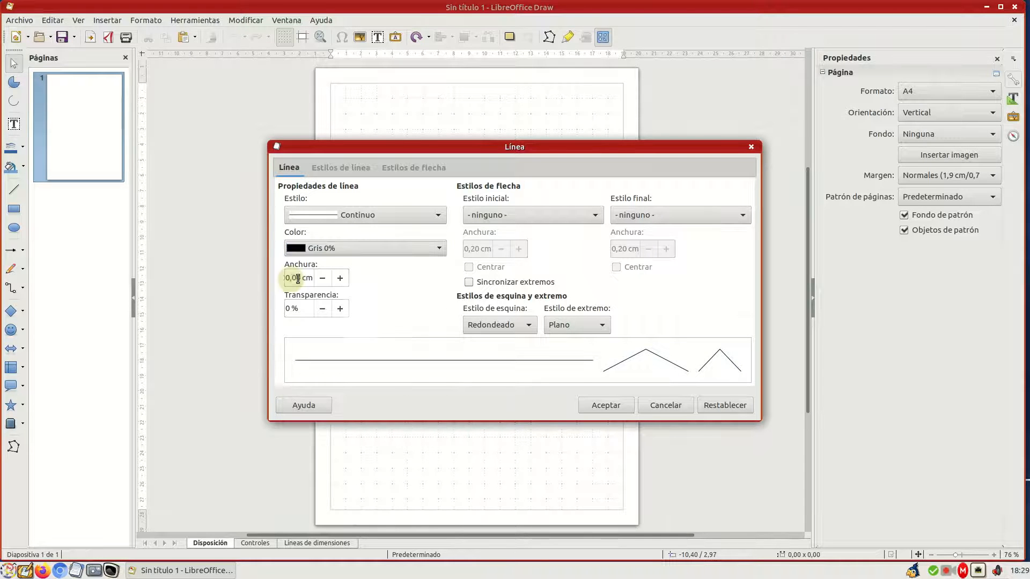
{"action": "left_click", "coordinate": [606, 405]}
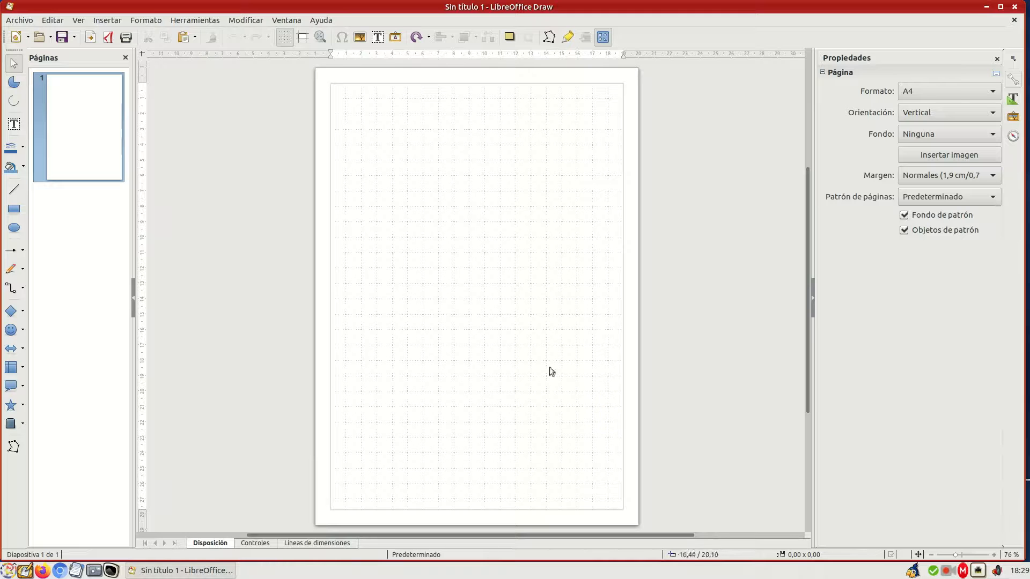
Set the drawing's default area fill to none (Ninguna).
{"action": "left_click", "coordinate": [146, 20]}
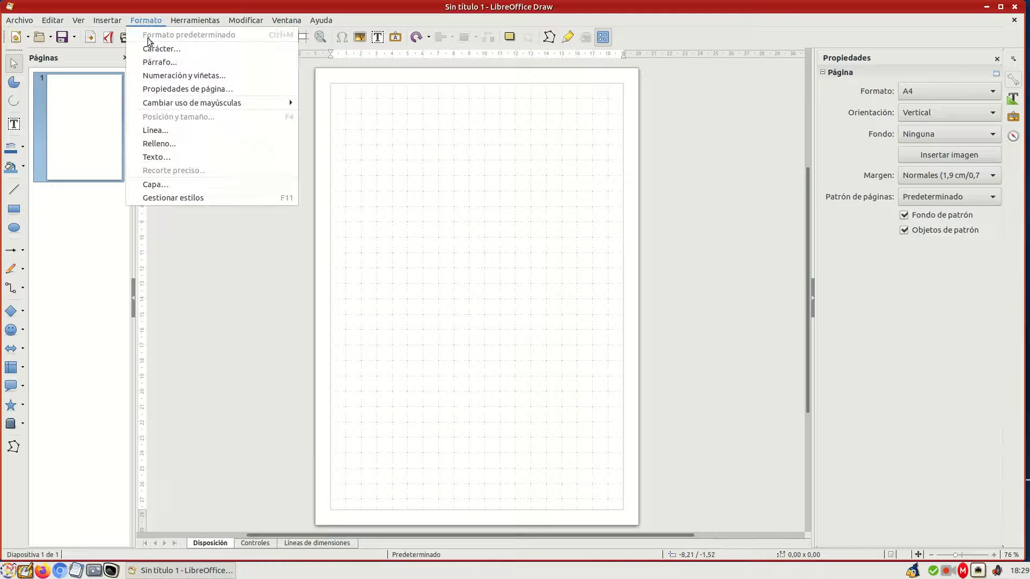
{"action": "left_click", "coordinate": [160, 144]}
{"action": "left_click", "coordinate": [345, 159]}
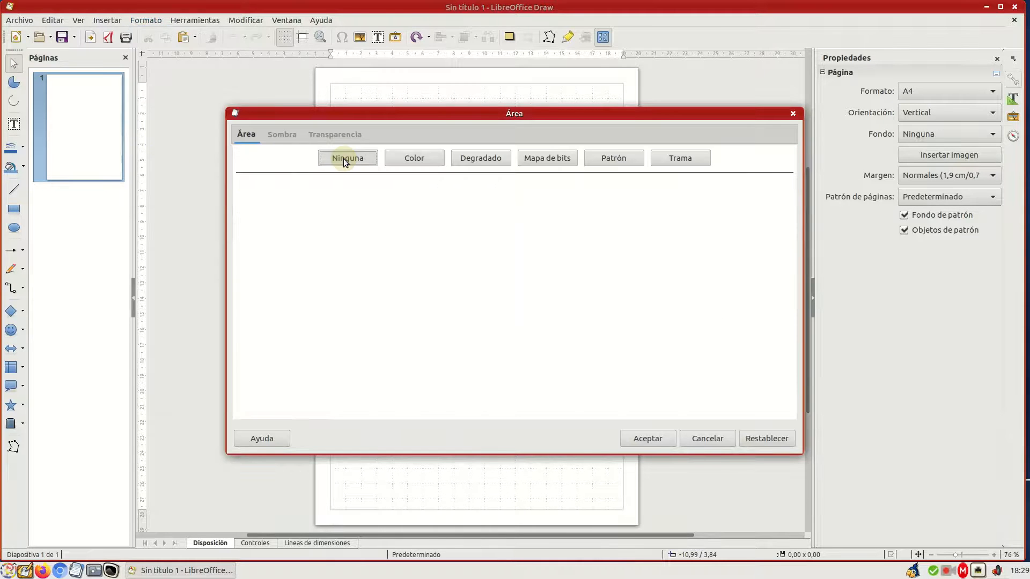
{"action": "left_click", "coordinate": [650, 440]}
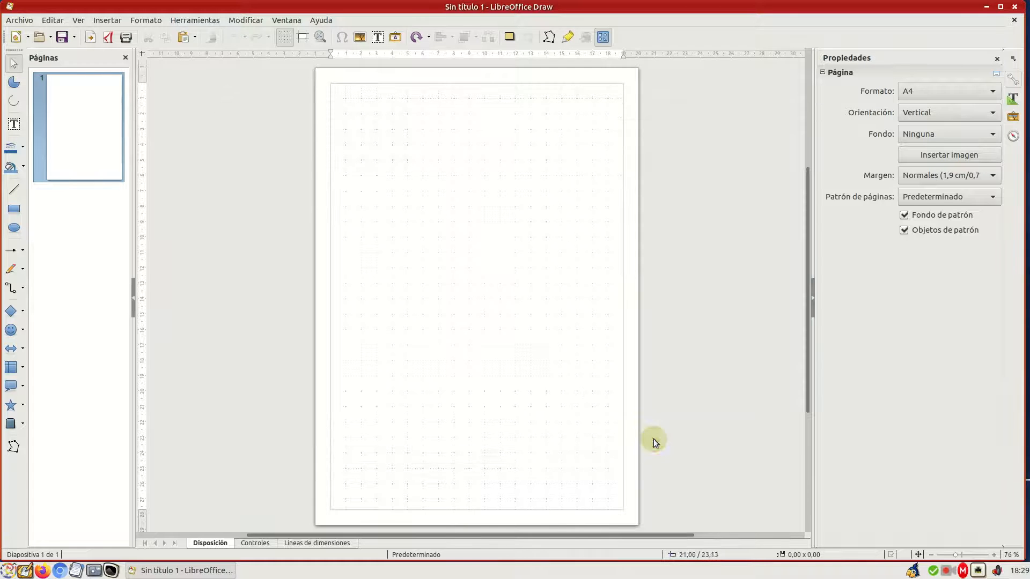
Set the drawing's default character font to Arial, size 11.
{"action": "left_click", "coordinate": [147, 21]}
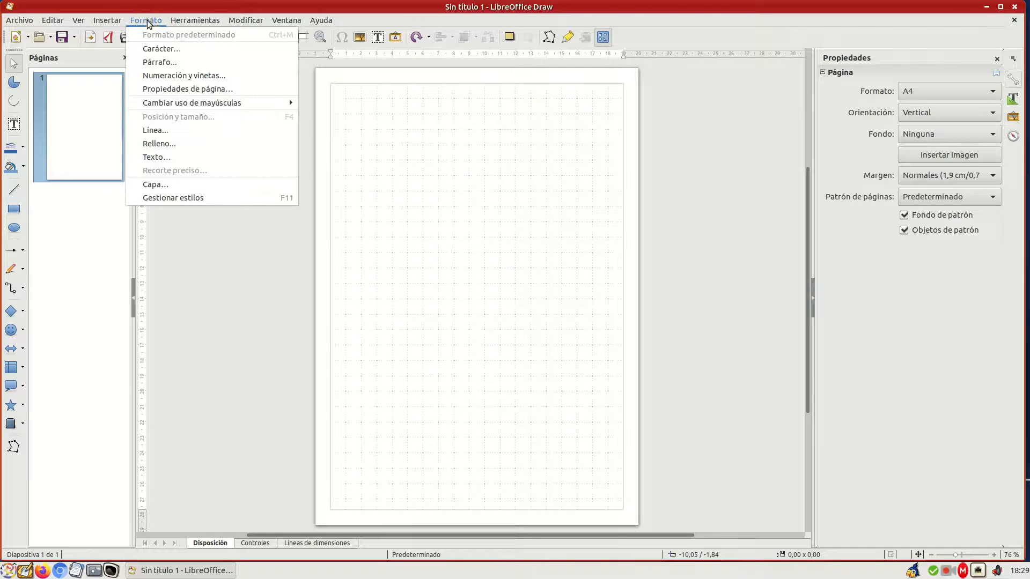
{"action": "left_click", "coordinate": [154, 48]}
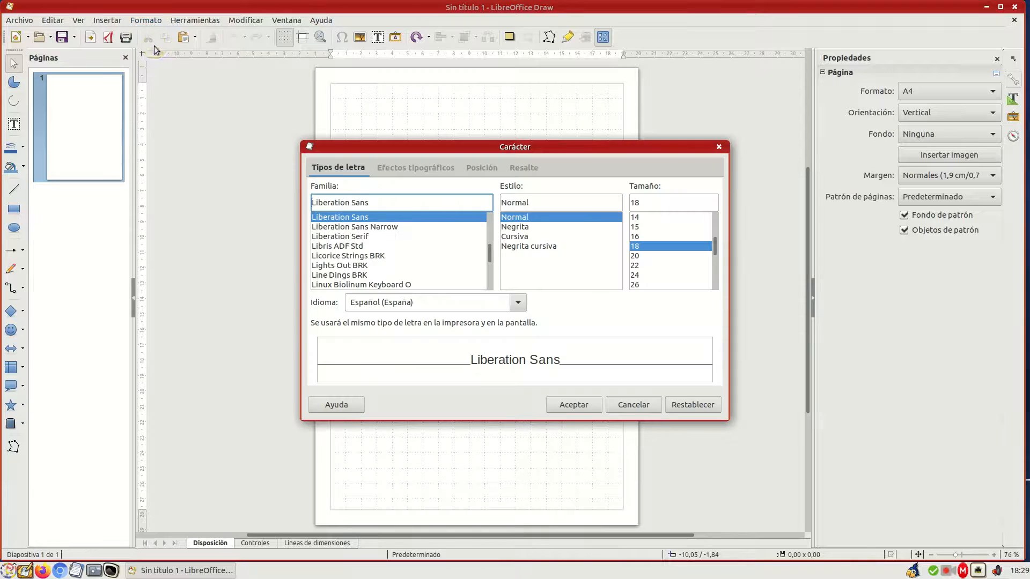
{"action": "triple_click", "coordinate": [379, 202]}
{"action": "type", "text": "Arial"}
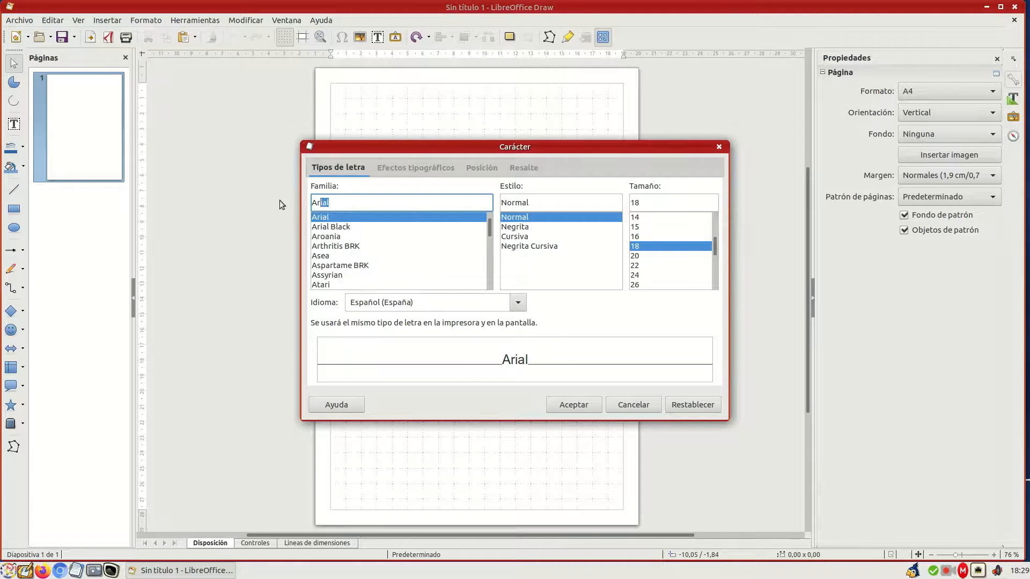
{"action": "left_click", "coordinate": [346, 219]}
{"action": "scroll", "coordinate": [680, 236], "scroll_direction": "up", "scroll_amount": 1}
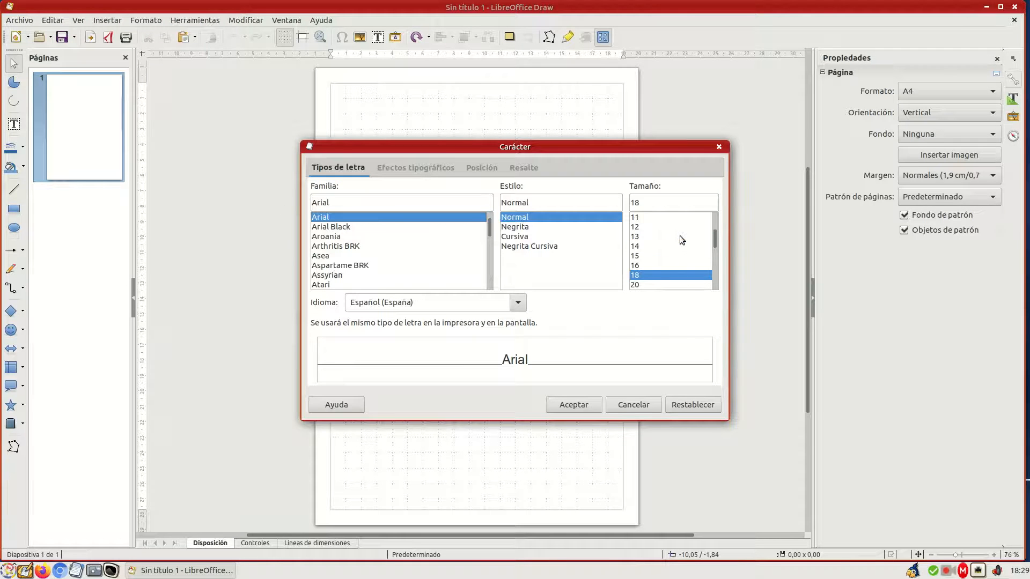
{"action": "left_click", "coordinate": [646, 218]}
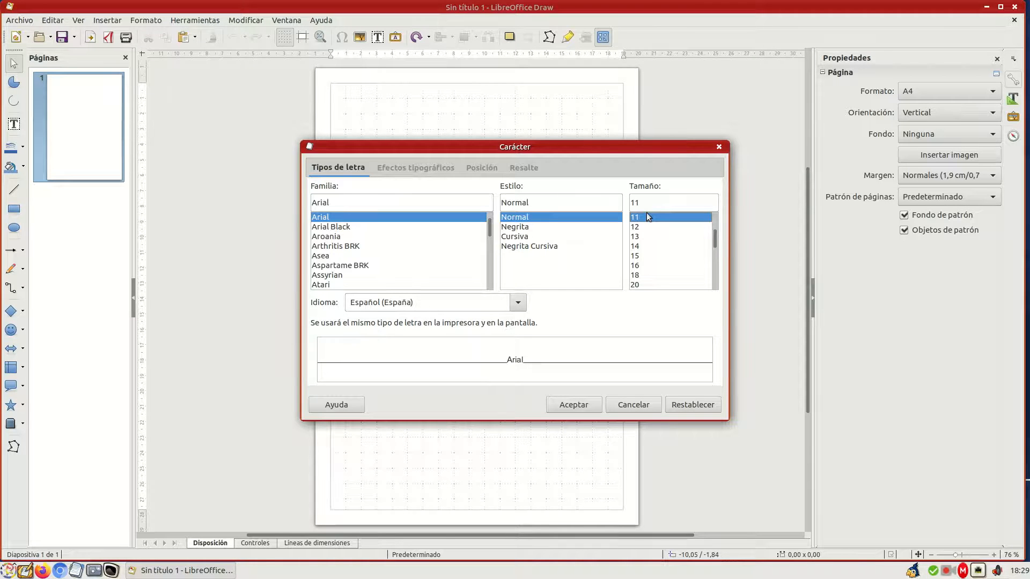
{"action": "left_click", "coordinate": [578, 409]}
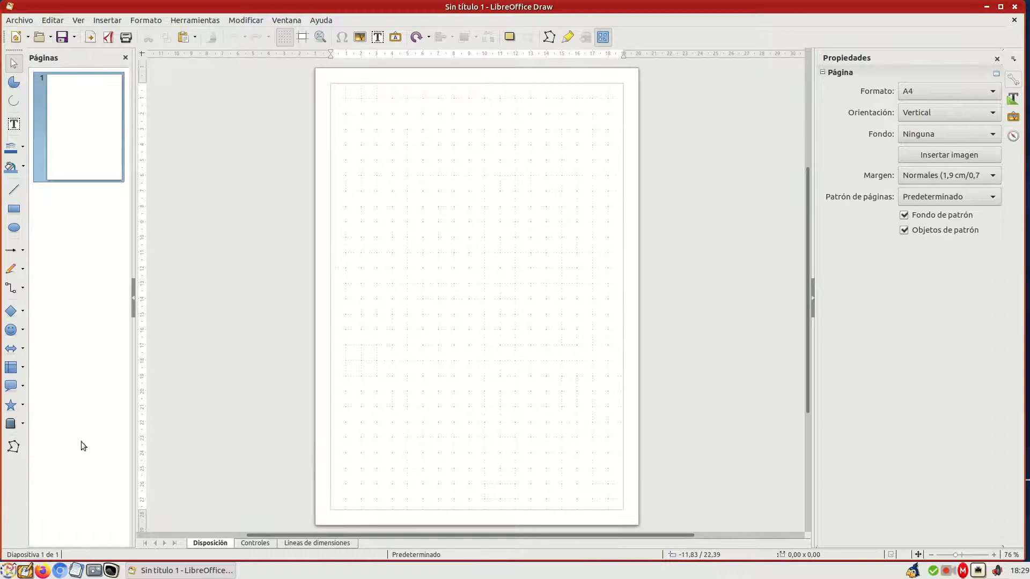
Draw a flowchart terminator shape about 4 × 1.17 cm near the top of the page.
{"action": "left_click", "coordinate": [23, 370]}
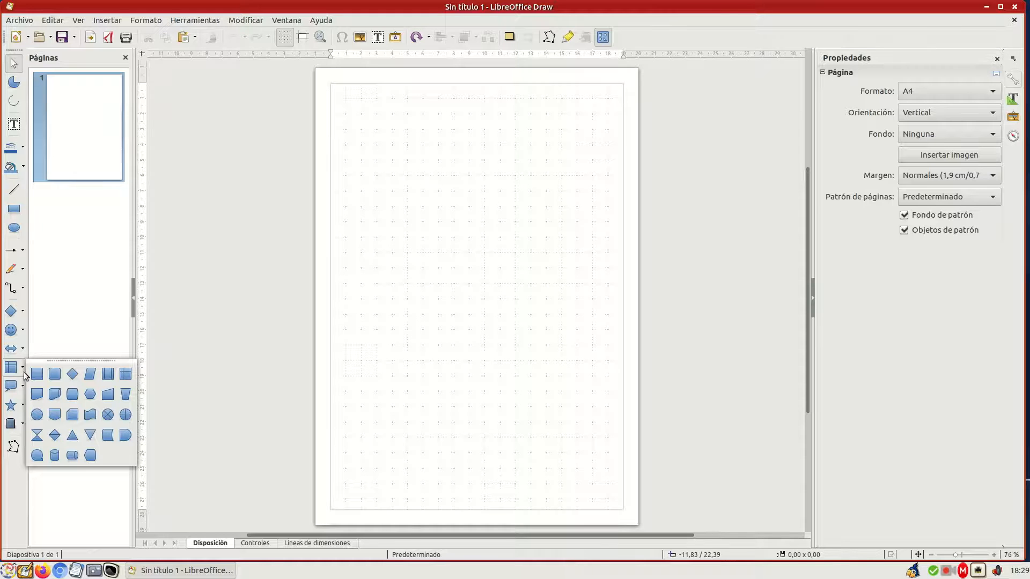
{"action": "left_click", "coordinate": [71, 397]}
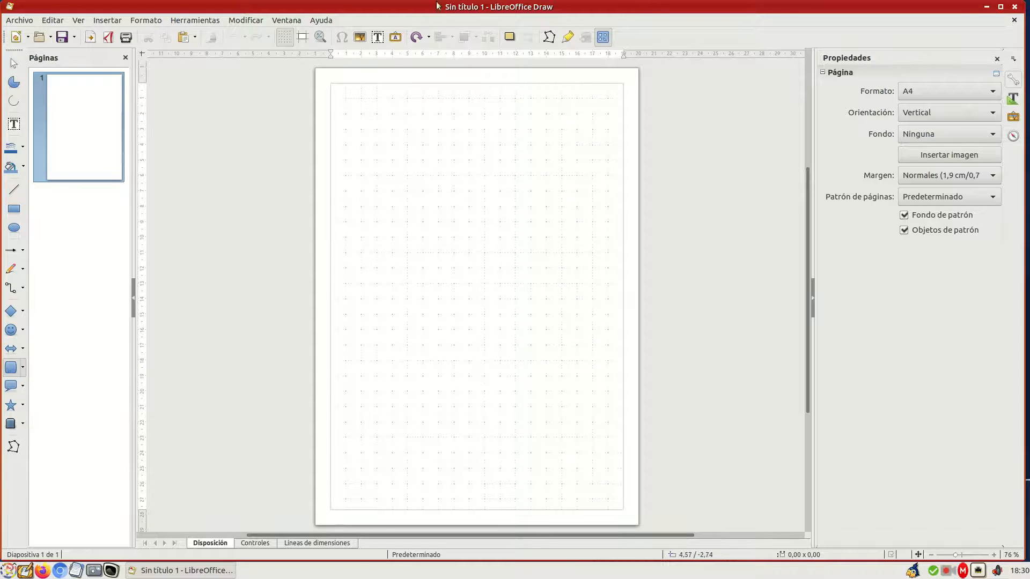
{"action": "left_click_drag", "start_coordinate": [423, 114], "coordinate": [485, 132]}
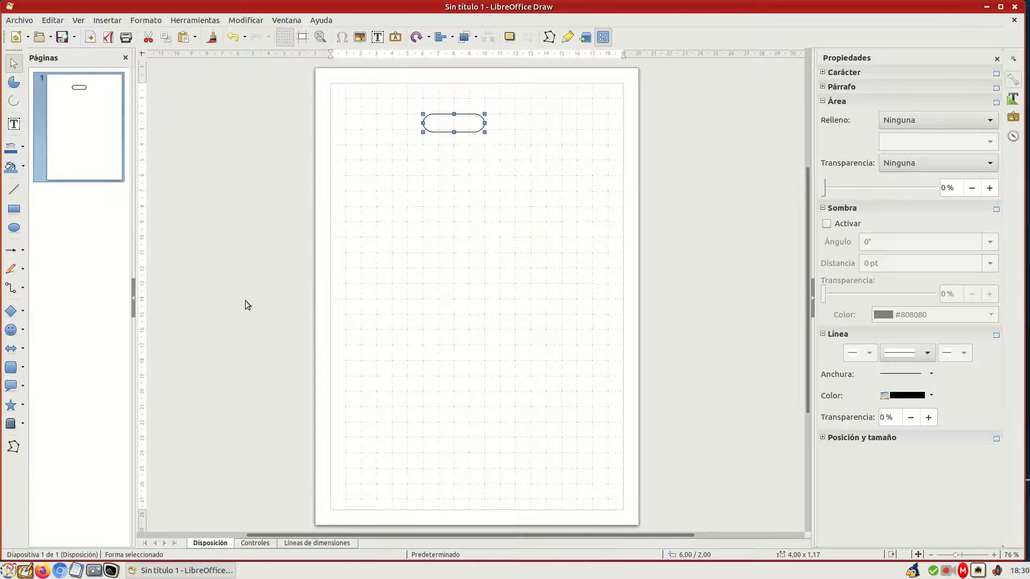
Draw a flowchart process rectangle about 5 × 2 cm below the terminator, aligned with its left edge.
{"action": "left_click", "coordinate": [24, 368]}
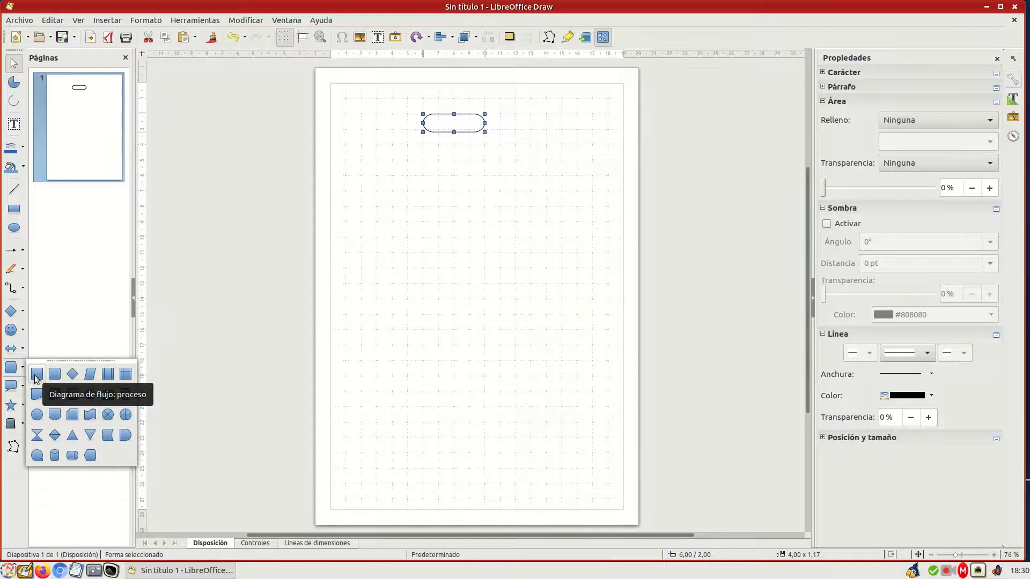
{"action": "left_click", "coordinate": [36, 374]}
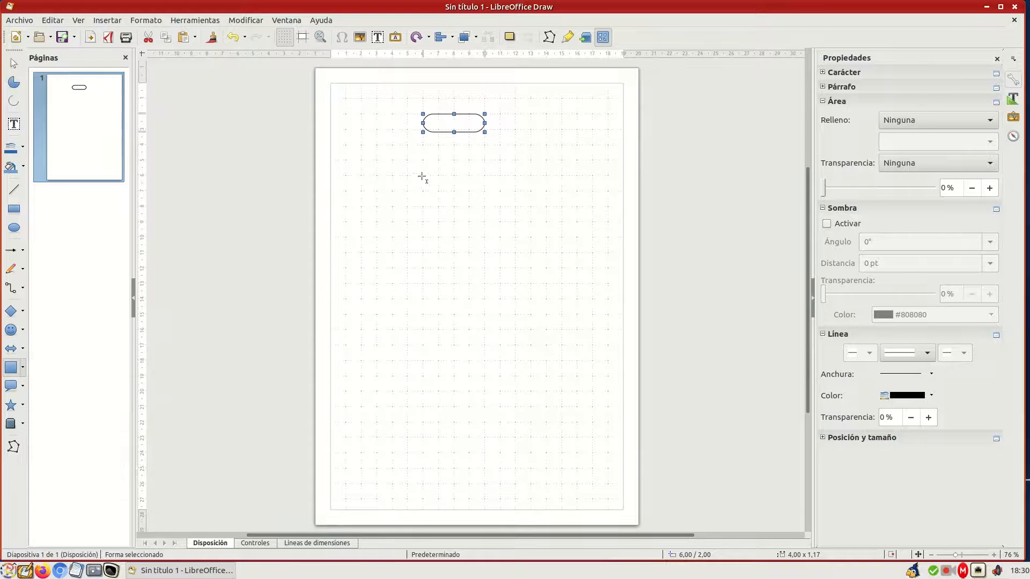
{"action": "left_click_drag", "start_coordinate": [422, 176], "coordinate": [499, 207]}
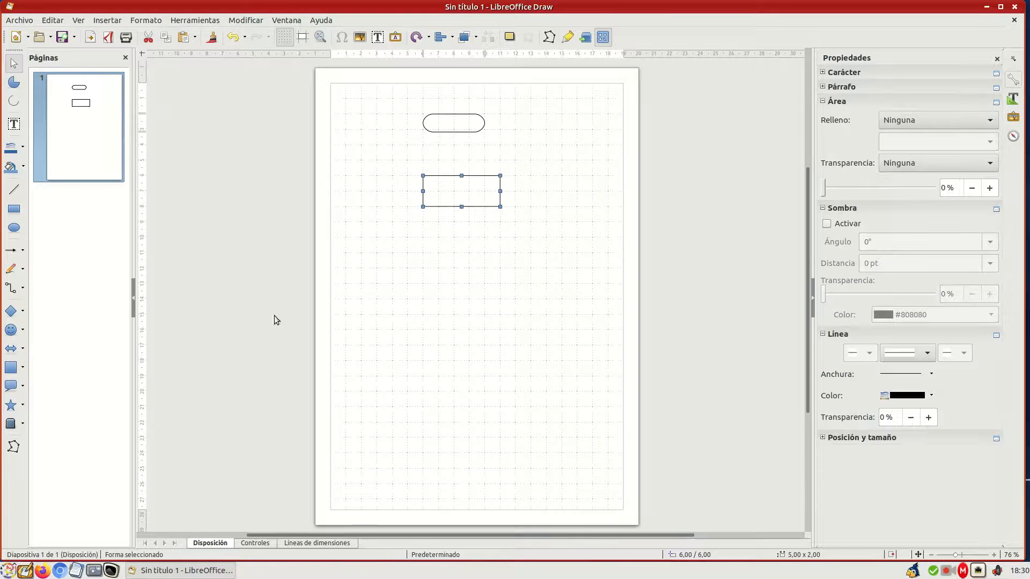
Draw a flowchart circle with a diagonal cross, about 2 × 2 cm, below the process rectangle.
{"action": "left_click", "coordinate": [23, 369]}
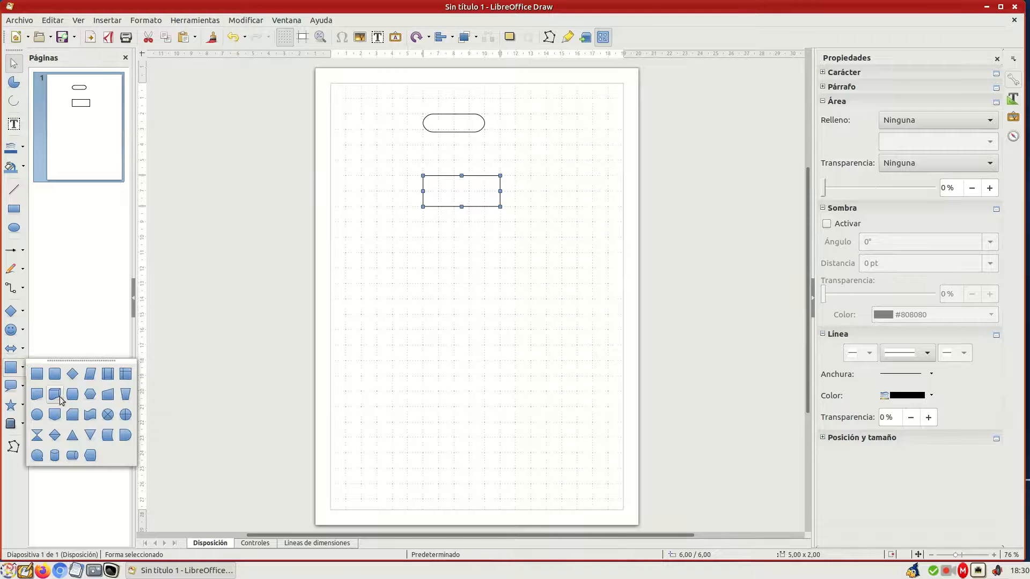
{"action": "left_click", "coordinate": [108, 414]}
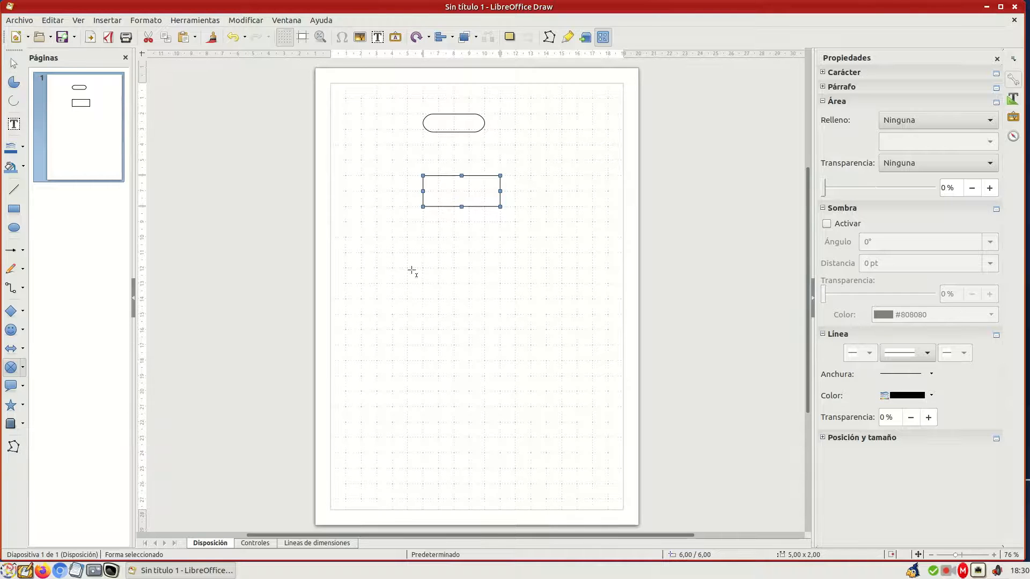
{"action": "left_click_drag", "start_coordinate": [438, 237], "coordinate": [466, 265]}
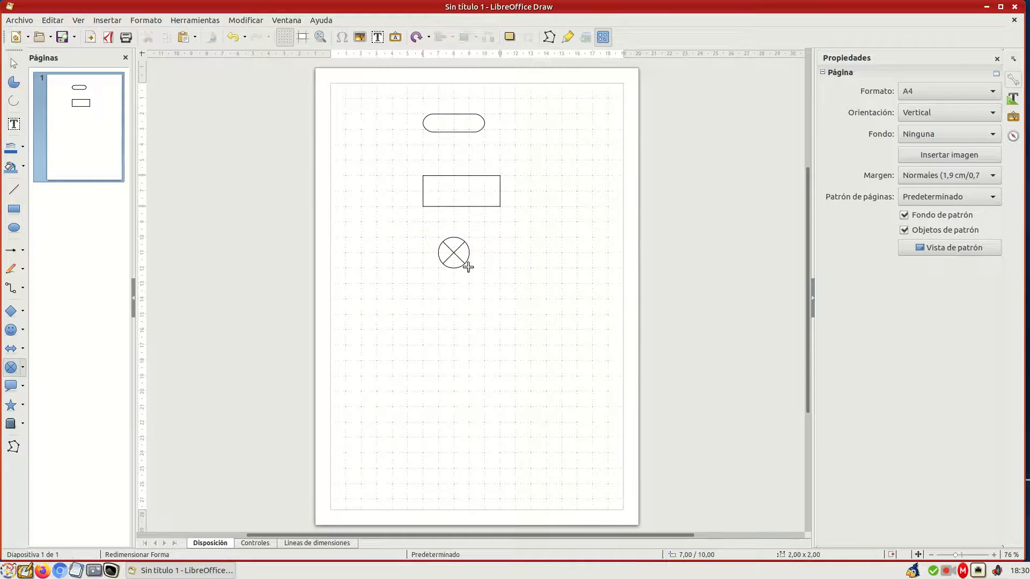
Draw a flowchart decision diamond about 5.83 × 3 cm below and to the left of the crossed circle.
{"action": "left_click", "coordinate": [23, 368]}
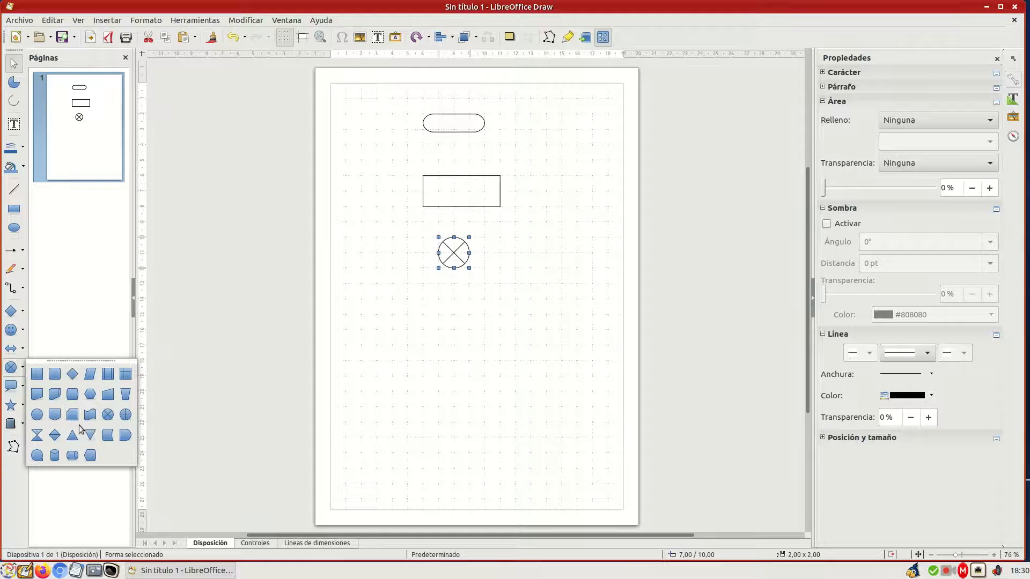
{"action": "left_click", "coordinate": [72, 375]}
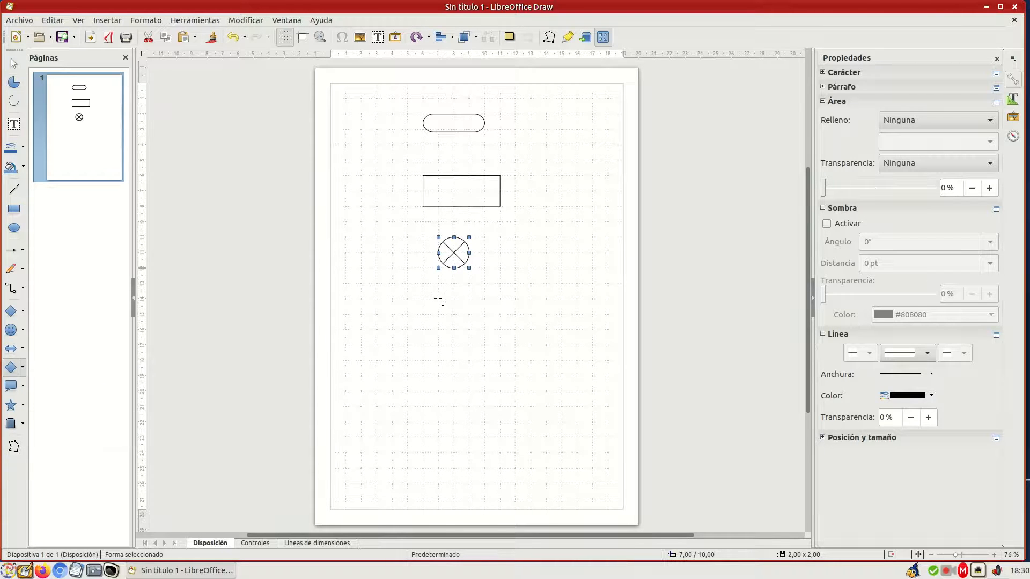
{"action": "left_click_drag", "start_coordinate": [438, 299], "coordinate": [348, 345]}
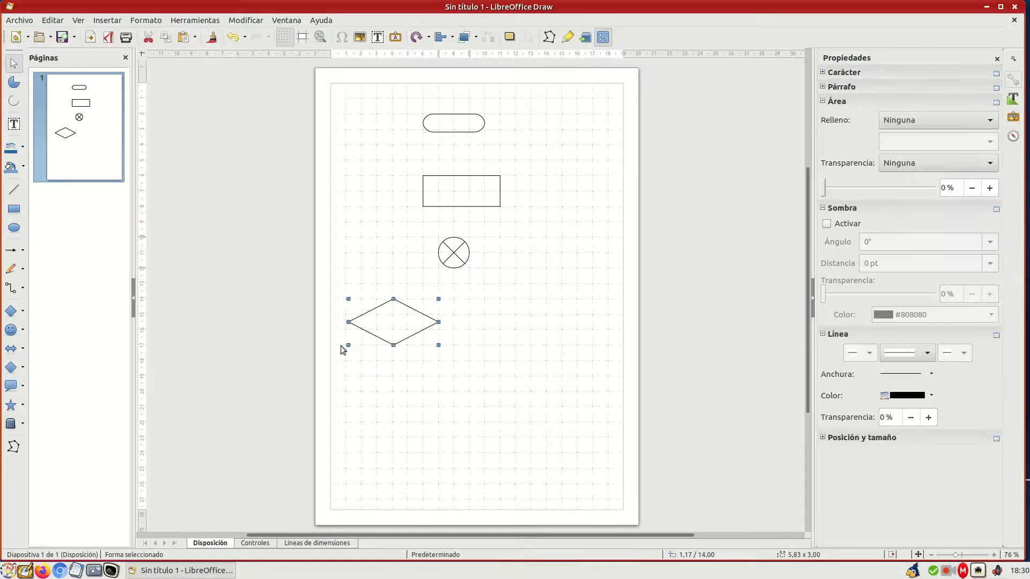
Draw a flowchart delay shape (flat left side, rounded right side) about 3 × 1.5 cm below the decision diamond.
{"action": "left_click", "coordinate": [24, 368]}
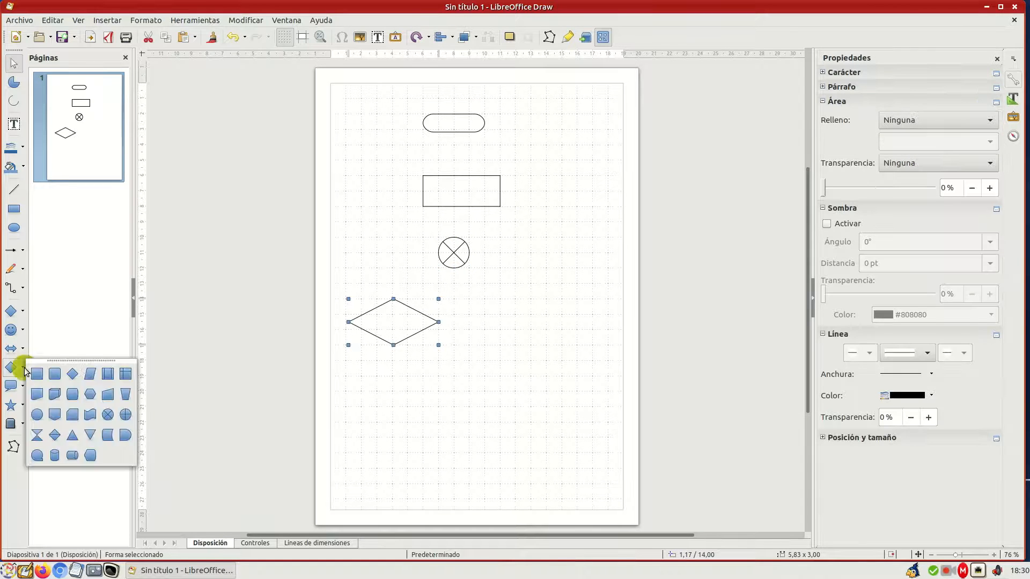
{"action": "left_click", "coordinate": [126, 437]}
{"action": "left_click_drag", "start_coordinate": [393, 376], "coordinate": [439, 399]}
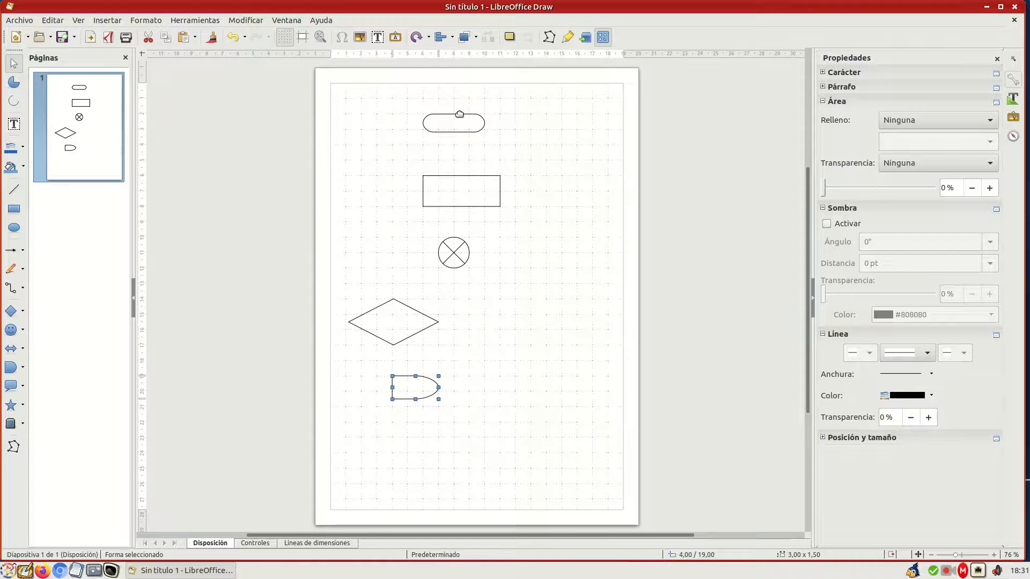
Add the text "INICIO" inside the terminator shape.
{"action": "left_click", "coordinate": [459, 114]}
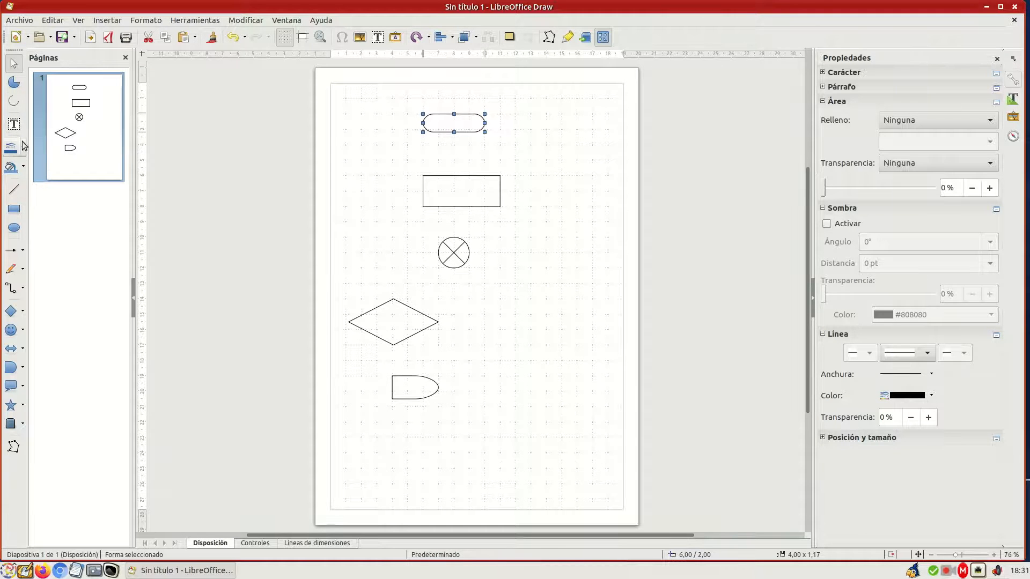
{"action": "left_click", "coordinate": [109, 23]}
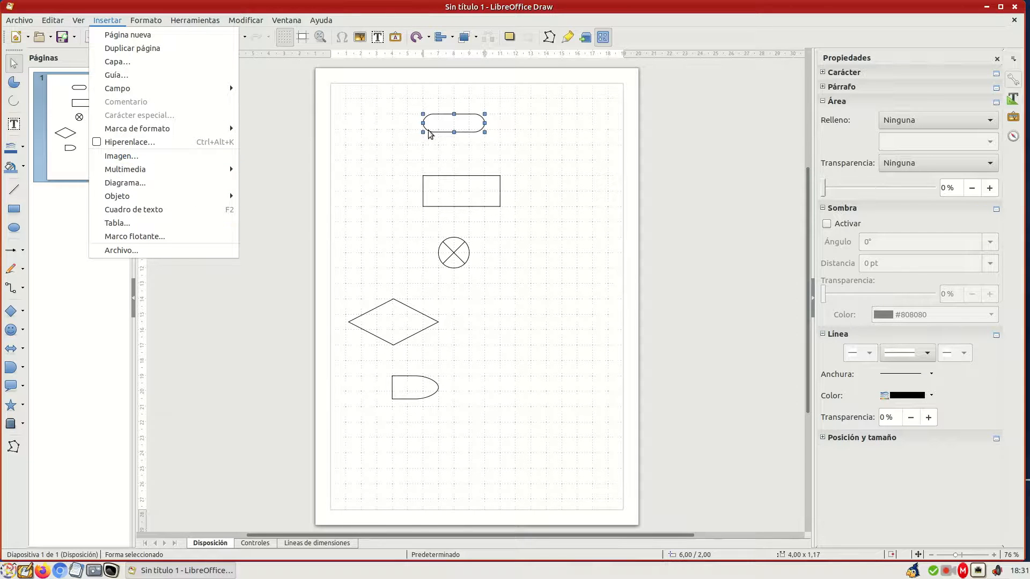
{"action": "left_click", "coordinate": [154, 210]}
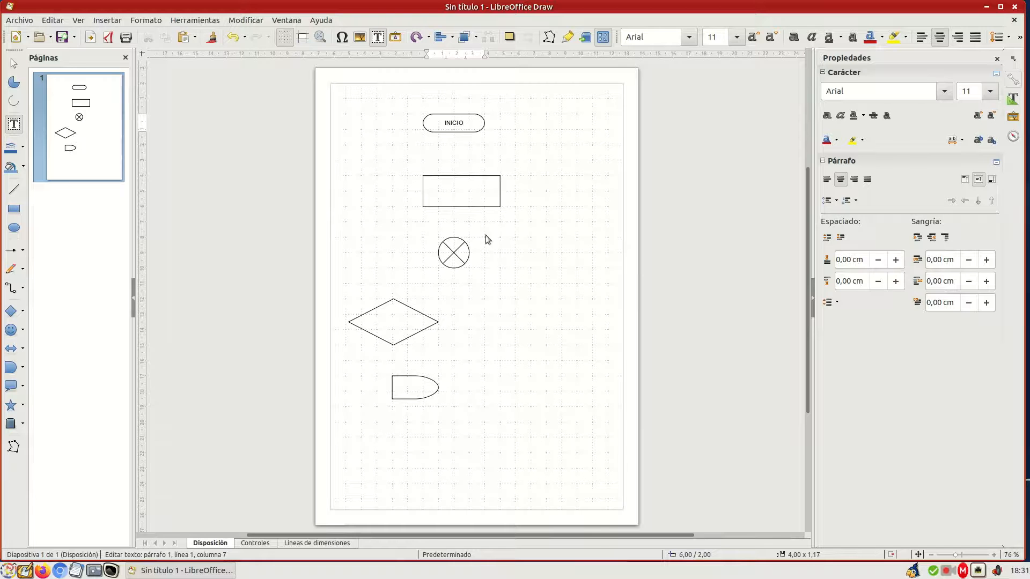
{"action": "left_click", "coordinate": [994, 556]}
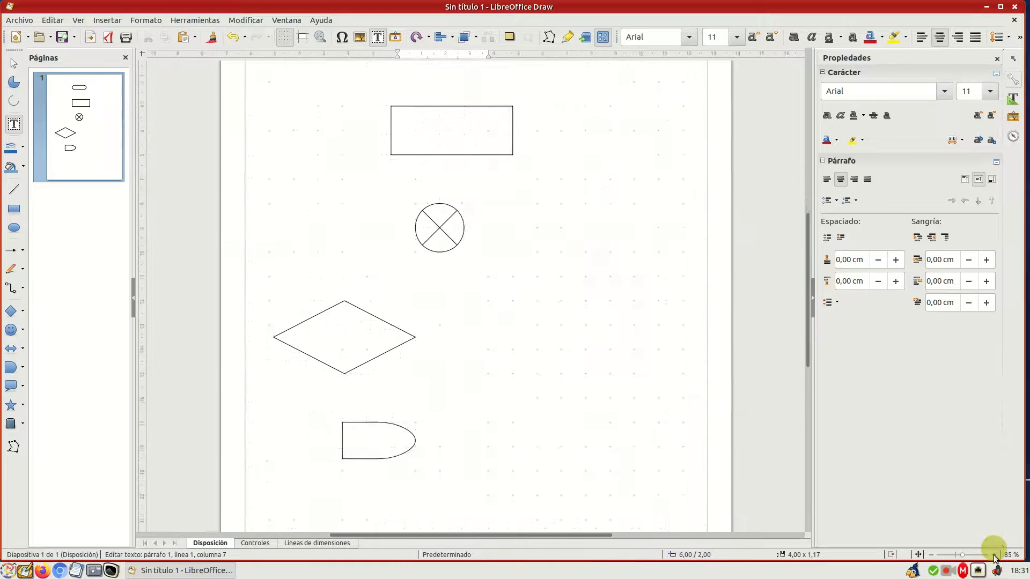
{"action": "left_click", "coordinate": [993, 556]}
{"action": "scroll", "coordinate": [658, 330], "scroll_direction": "up", "scroll_amount": 5}
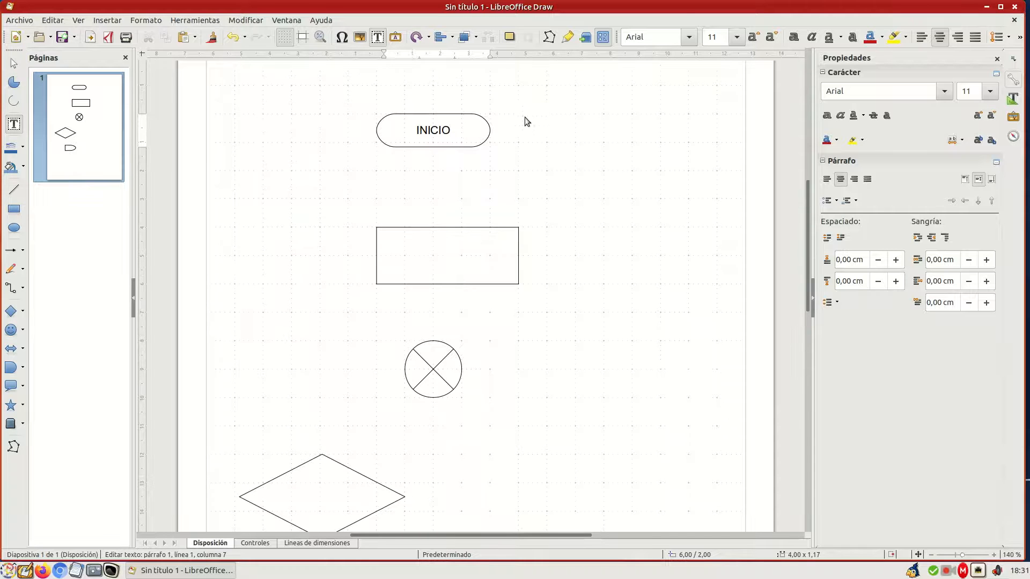
Resize the "INICIO" terminator shape to about 3.17 × 1 cm.
{"action": "left_click", "coordinate": [480, 144]}
{"action": "left_click_drag", "start_coordinate": [490, 146], "coordinate": [462, 139]}
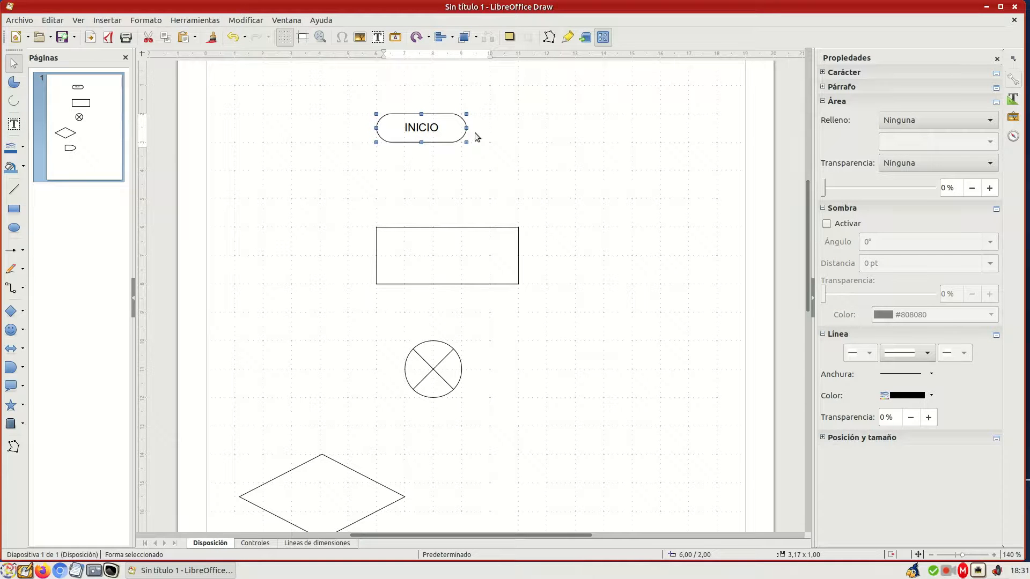
{"action": "left_click", "coordinate": [517, 160]}
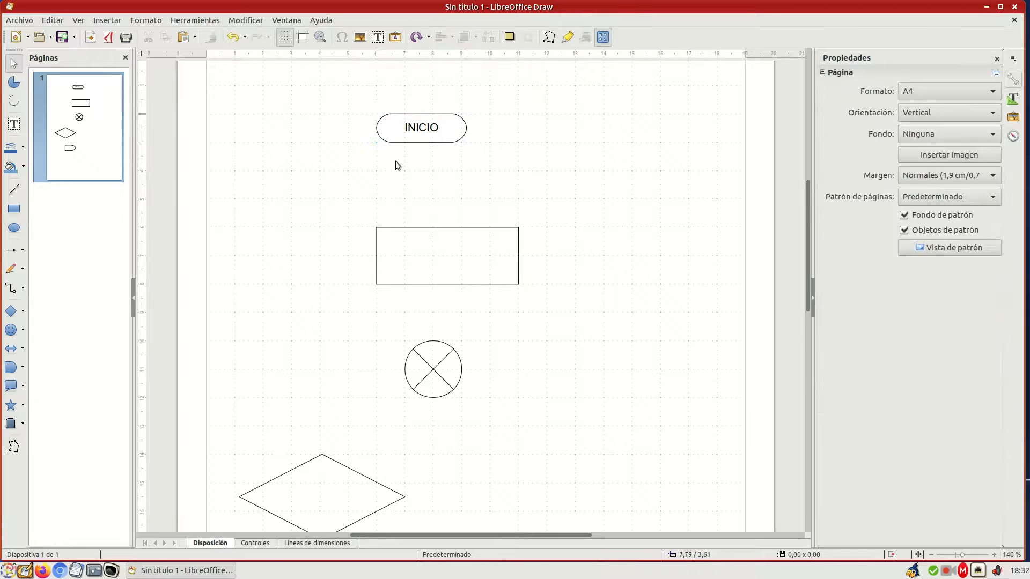
Try a free-standing "INICIO" text box, move it over the process rectangle and delete it.
{"action": "left_click", "coordinate": [14, 124]}
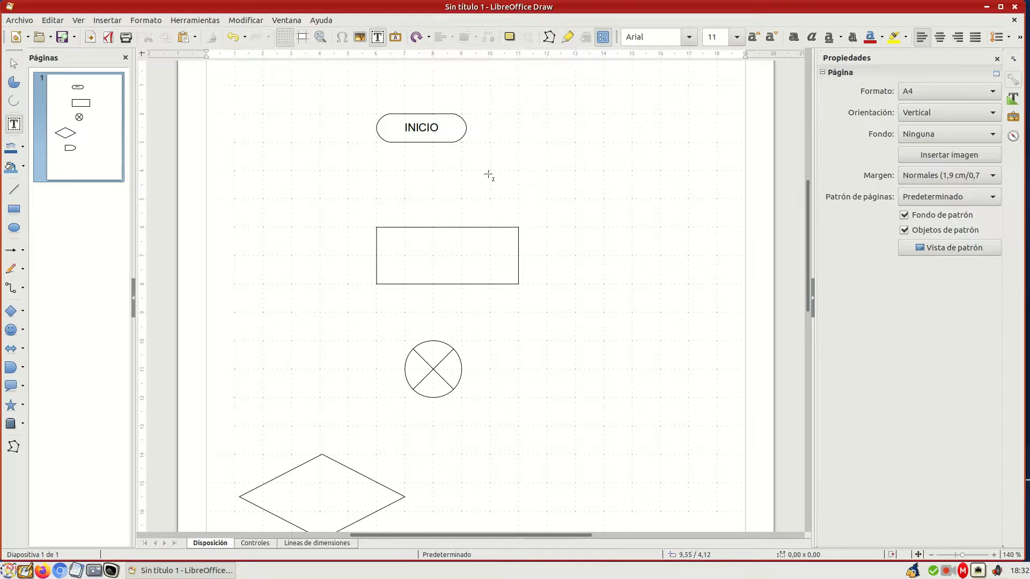
{"action": "left_click", "coordinate": [542, 168]}
{"action": "type", "text": "INICIO"}
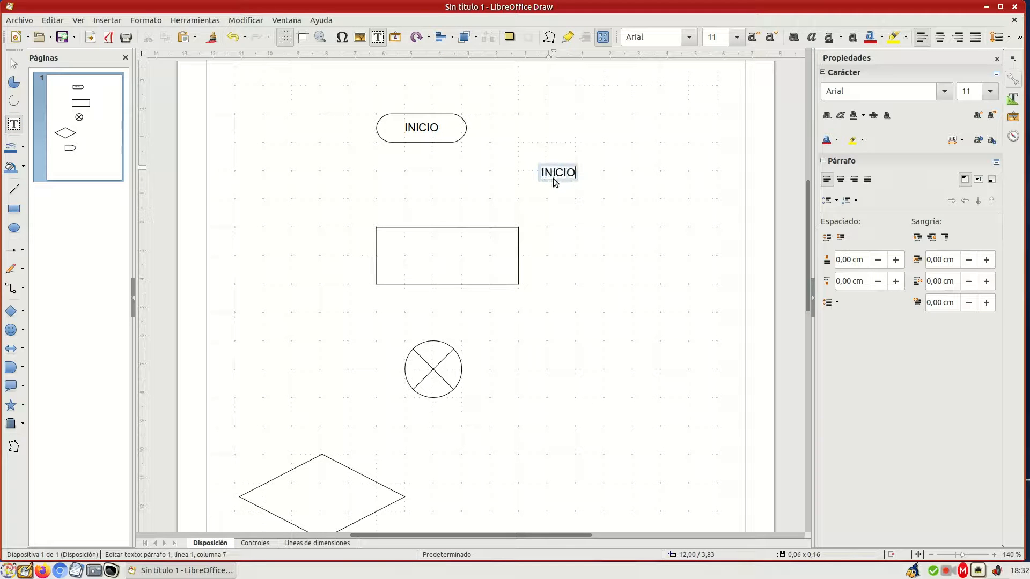
{"action": "key", "text": "Escape"}
{"action": "left_click_drag", "start_coordinate": [588, 189], "coordinate": [456, 252]}
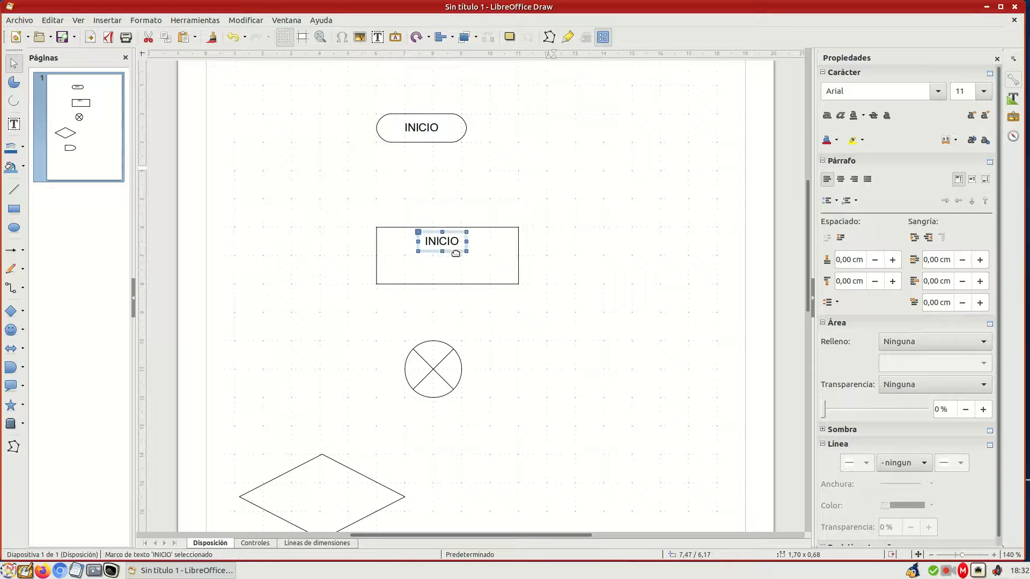
{"action": "key", "text": "Delete"}
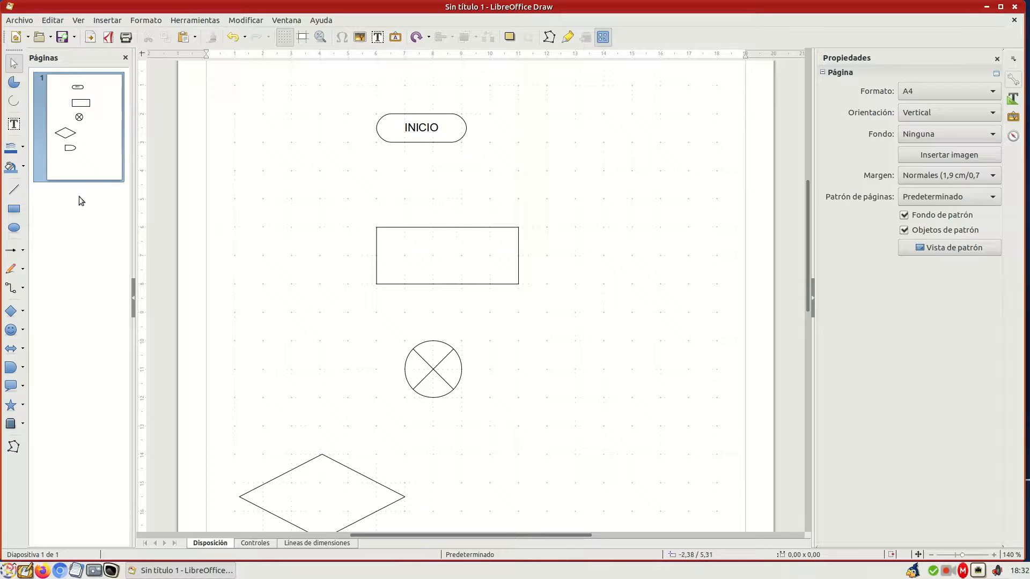
Place a free-standing "CONFIGURACIÓN" text over the empty process rectangle.
{"action": "left_click", "coordinate": [15, 124]}
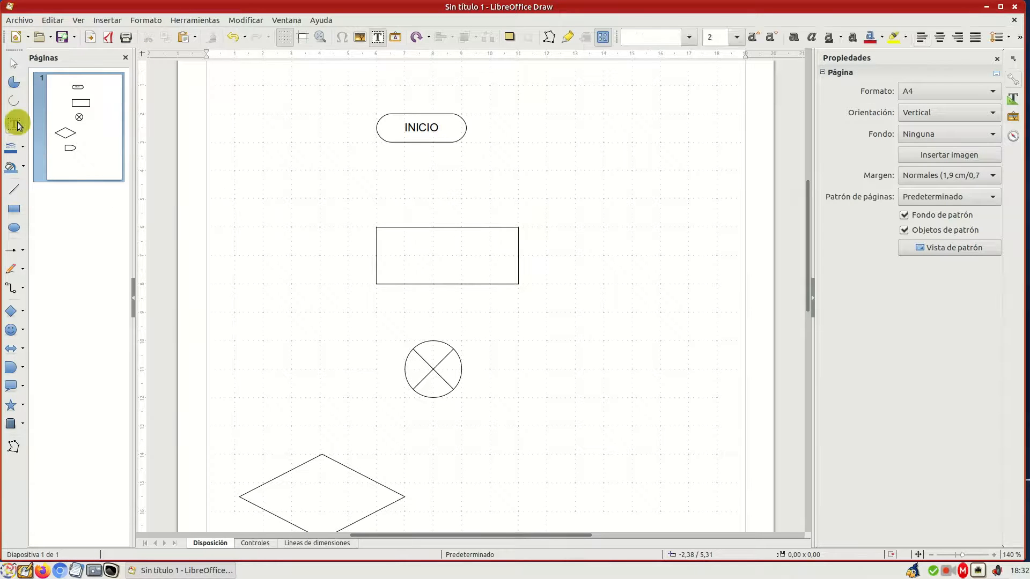
{"action": "left_click", "coordinate": [396, 242]}
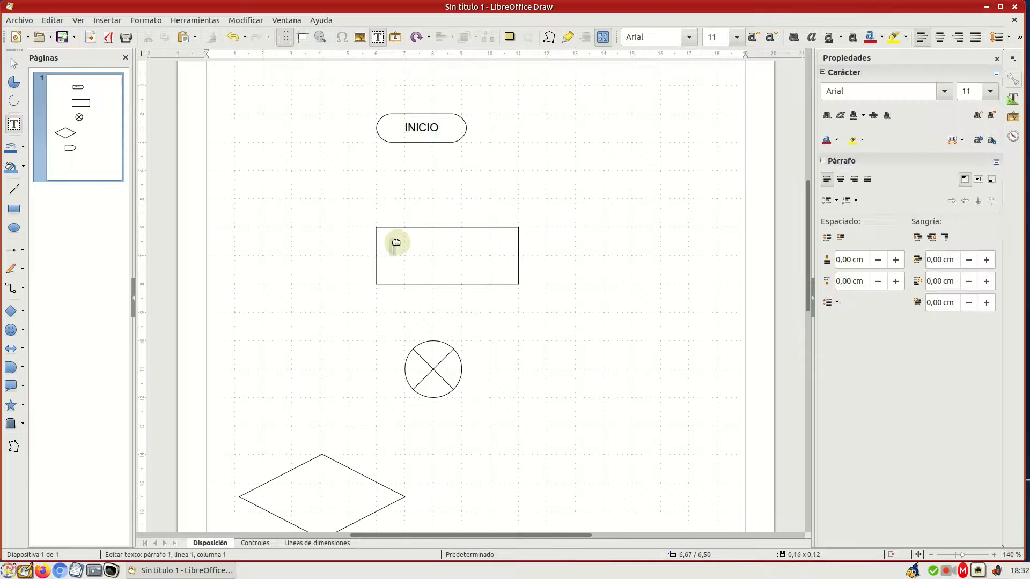
{"action": "type", "text": "C"}
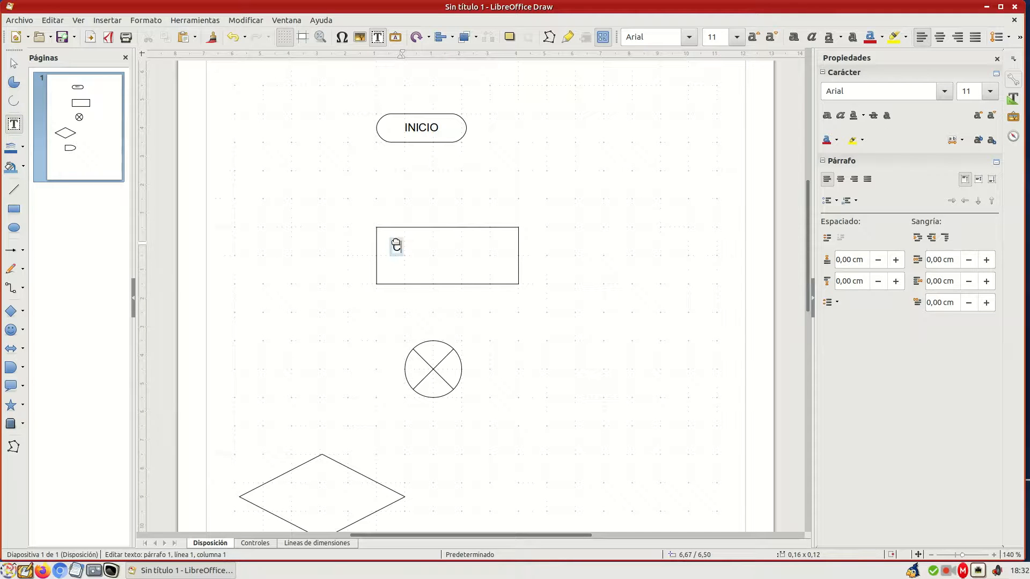
{"action": "type", "text": "ONFI"}
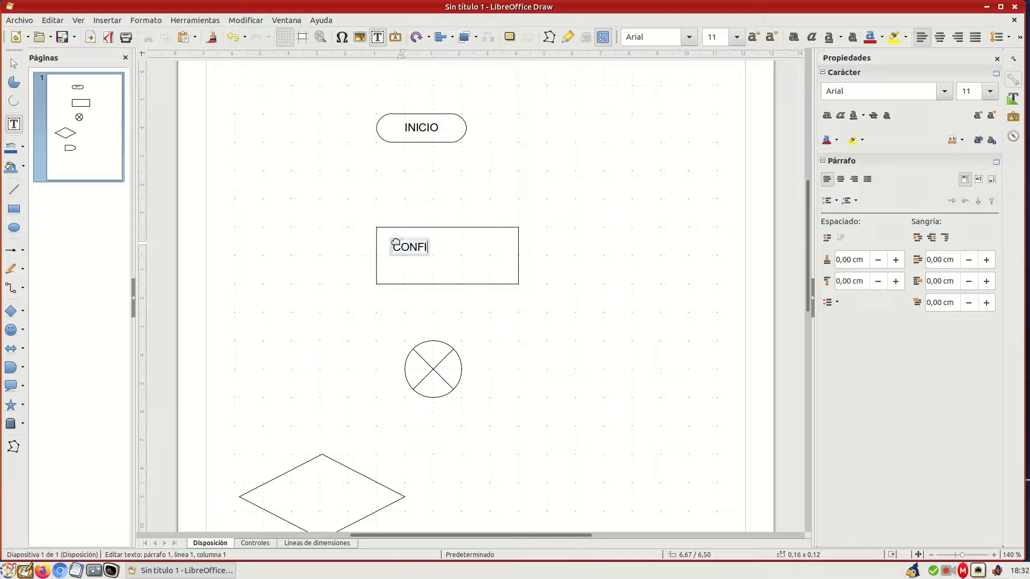
{"action": "type", "text": "GURACIÓN"}
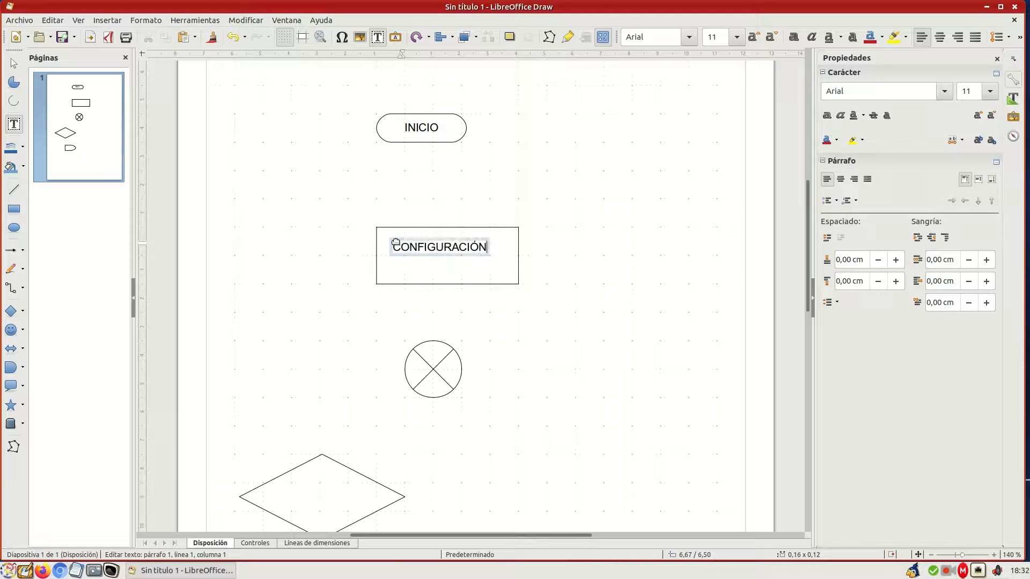
Resize the process rectangle to about 3.83 × 1 cm and delete the loose text over it.
{"action": "left_click", "coordinate": [508, 282]}
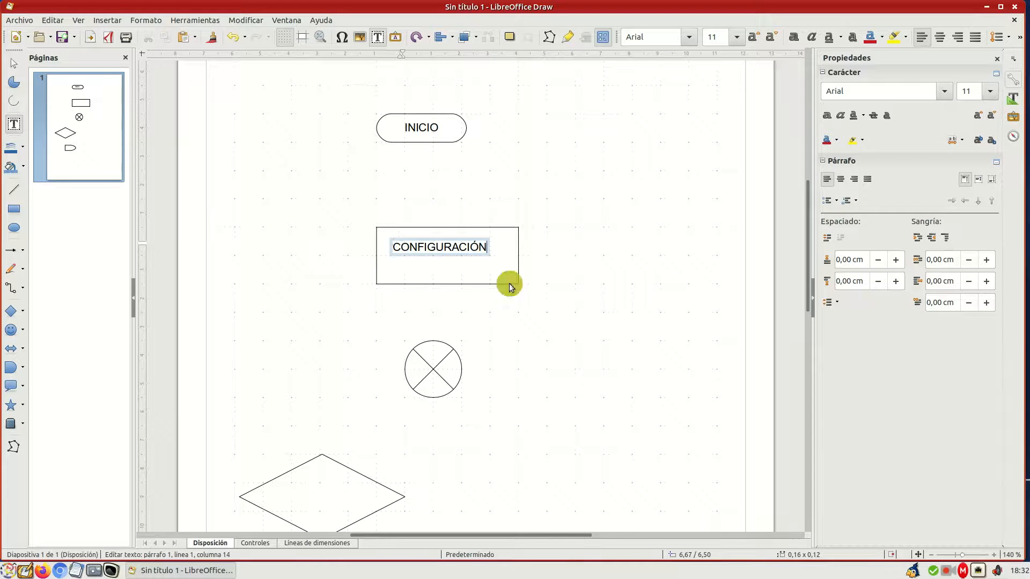
{"action": "left_click_drag", "start_coordinate": [519, 283], "coordinate": [485, 253]}
{"action": "left_click", "coordinate": [494, 254]}
{"action": "key", "text": "Delete"}
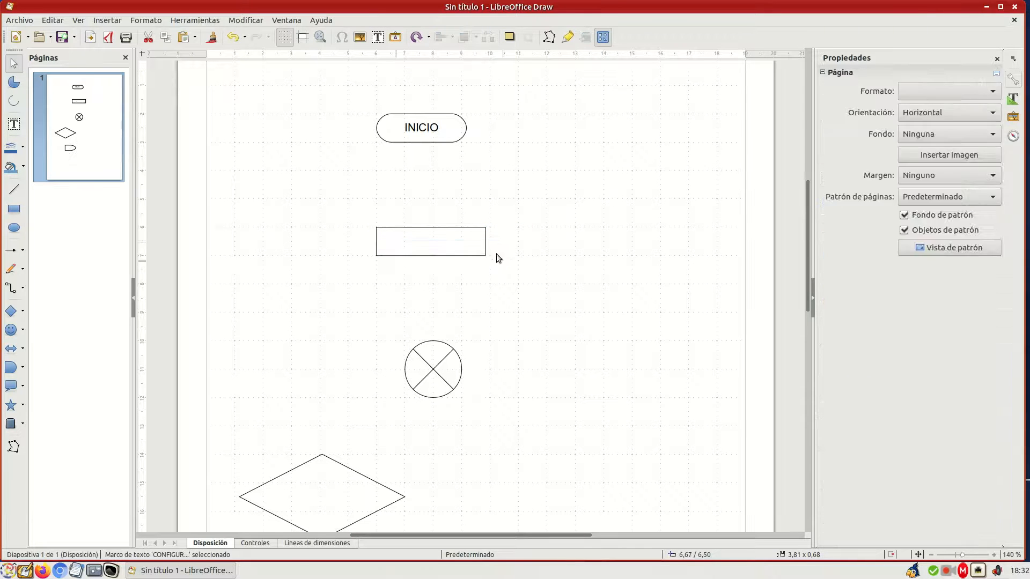
Add the text "CONFIGURACIÓN" inside the process rectangle itself and move the rectangle up to just below the terminator.
{"action": "left_click", "coordinate": [476, 231]}
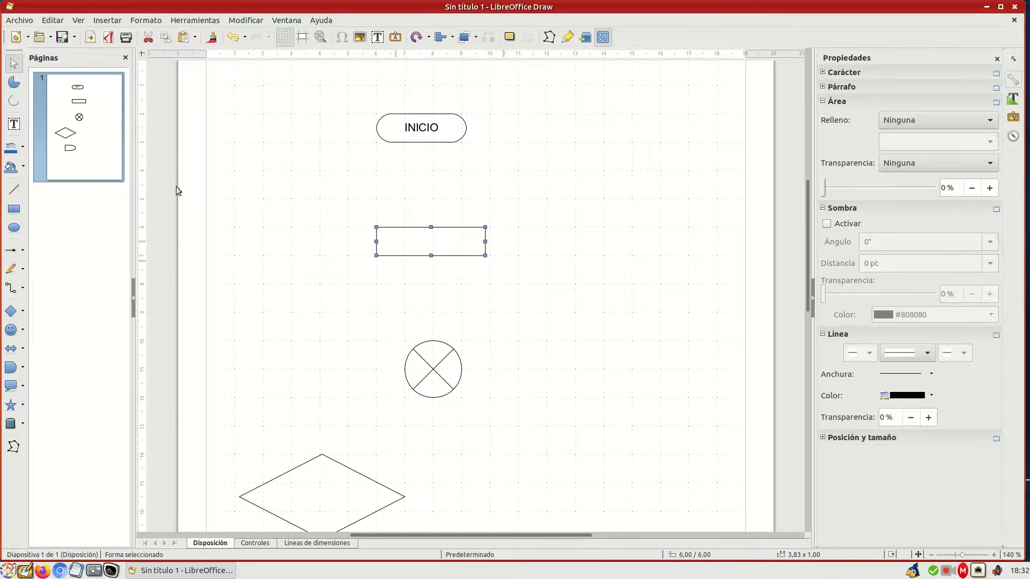
{"action": "left_click", "coordinate": [16, 125]}
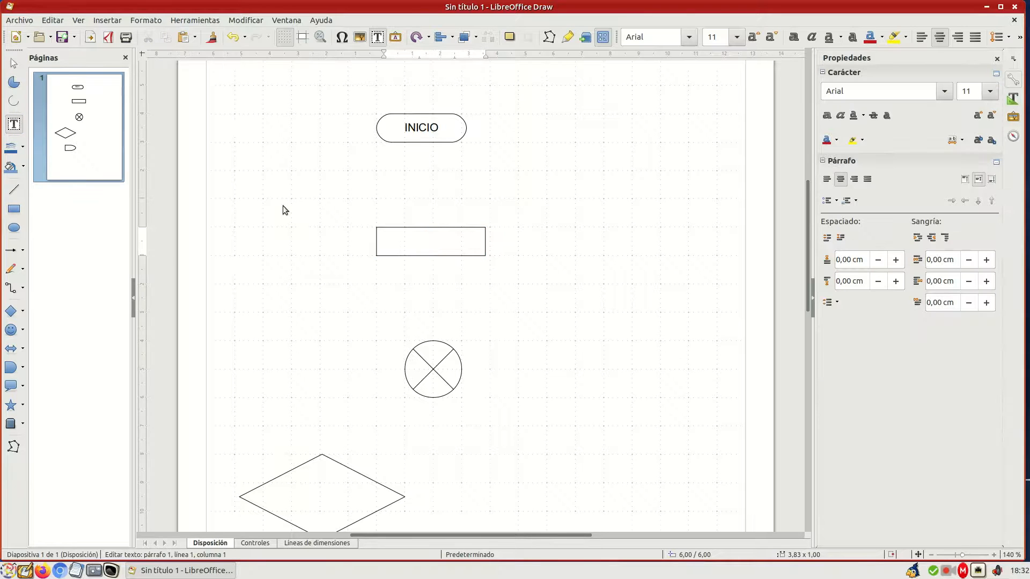
{"action": "type", "text": "CONFIGURACIÓN"}
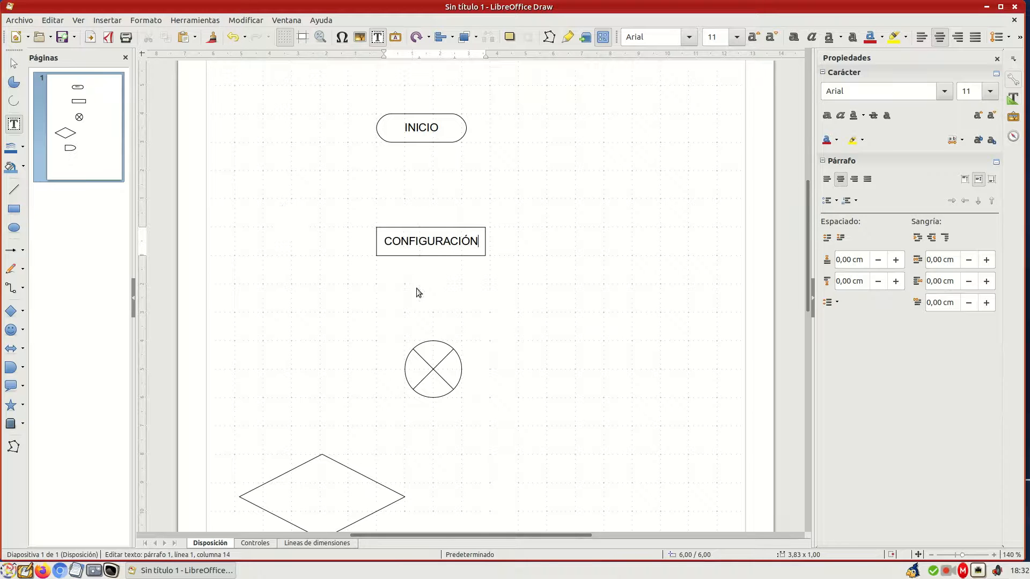
{"action": "left_click", "coordinate": [453, 257]}
{"action": "left_click_drag", "start_coordinate": [471, 253], "coordinate": [468, 209]}
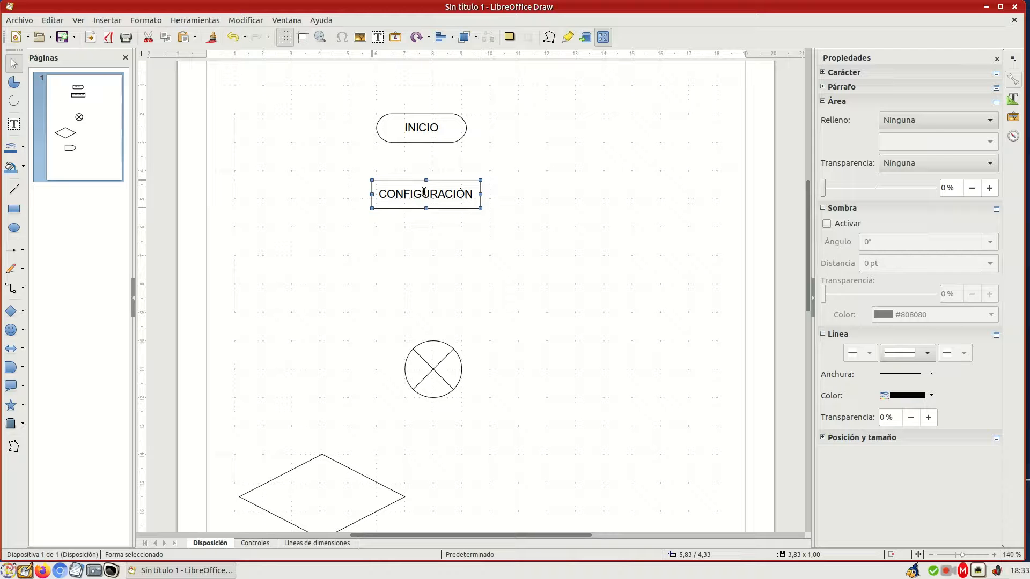
Move the crossed circle up below the "CONFIGURACIÓN" rectangle and shrink it proportionally, centring it roughly under the rectangle.
{"action": "left_click", "coordinate": [454, 387]}
{"action": "left_click_drag", "start_coordinate": [454, 387], "coordinate": [510, 306]}
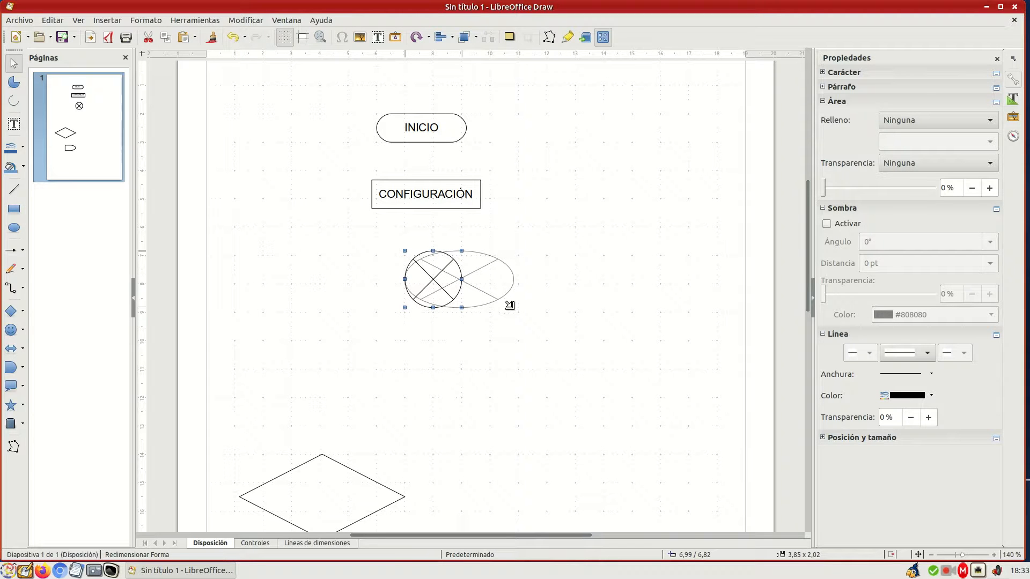
{"action": "key", "text": "shift"}
{"action": "left_click_drag", "start_coordinate": [510, 305], "coordinate": [441, 253]}
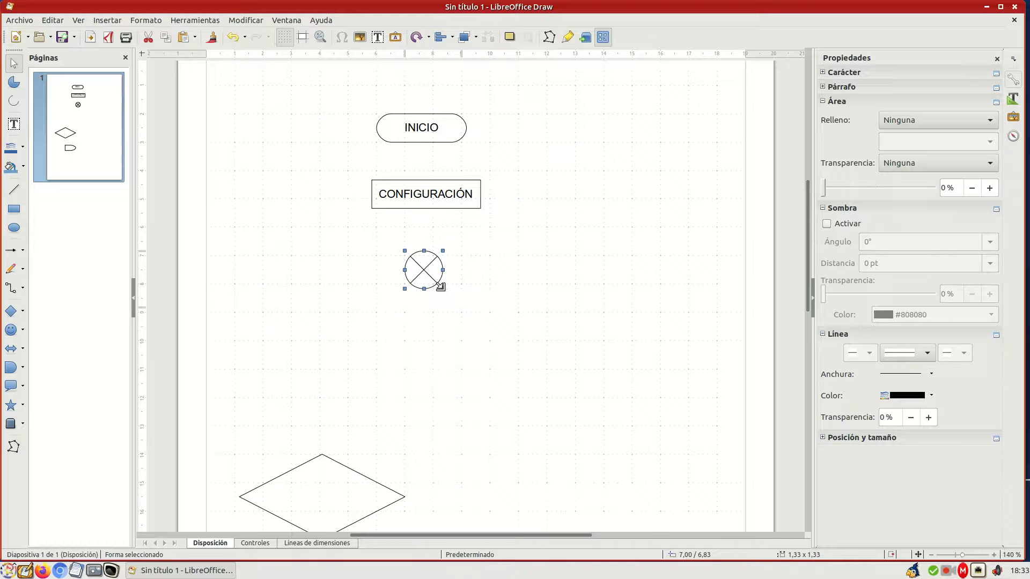
{"action": "left_click_drag", "start_coordinate": [443, 289], "coordinate": [451, 265]}
{"action": "left_click", "coordinate": [472, 275]}
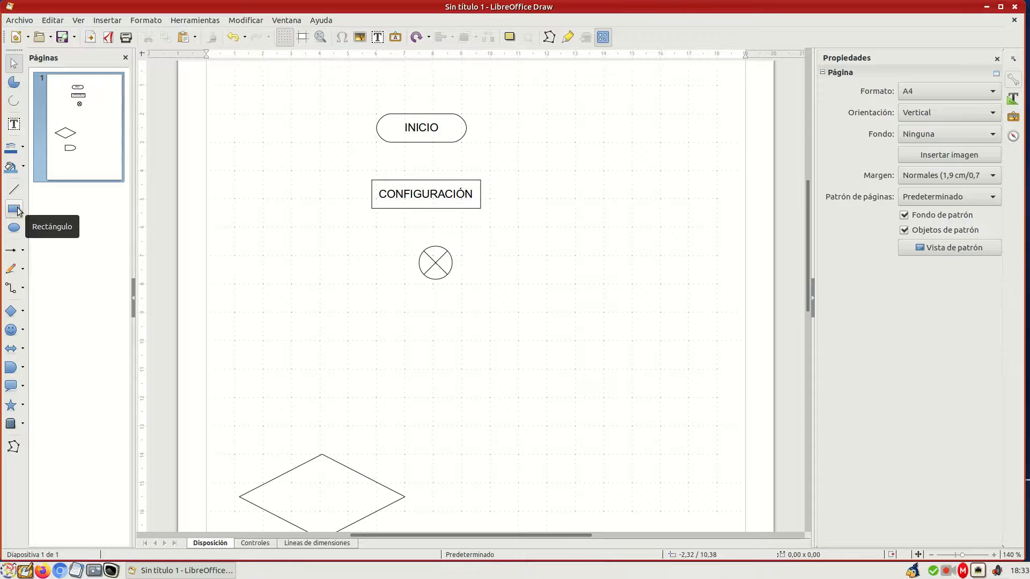
Draw a flowchart process rectangle about 3.67 × 1 cm below the crossed circle.
{"action": "left_click", "coordinate": [22, 368]}
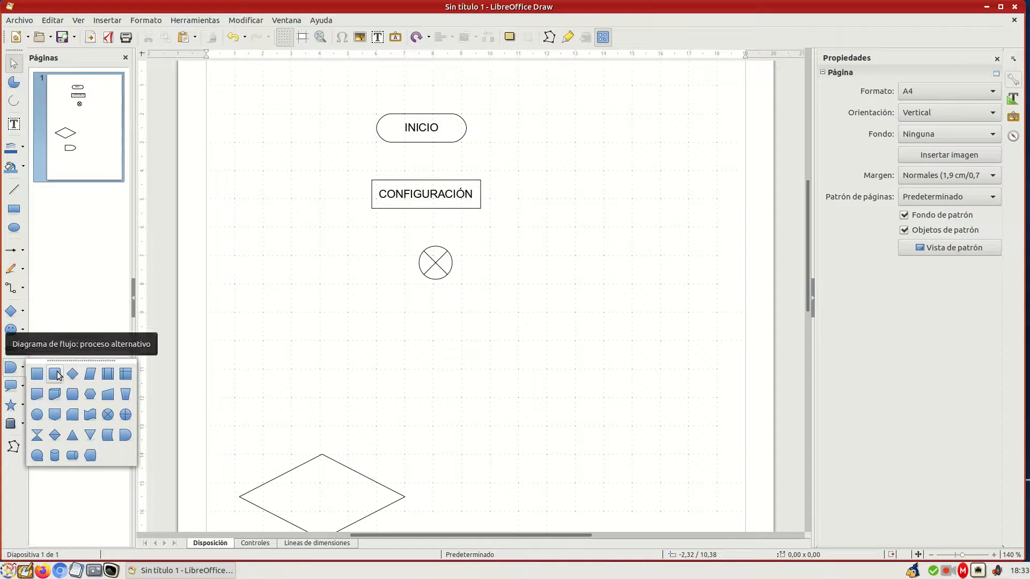
{"action": "left_click", "coordinate": [56, 375]}
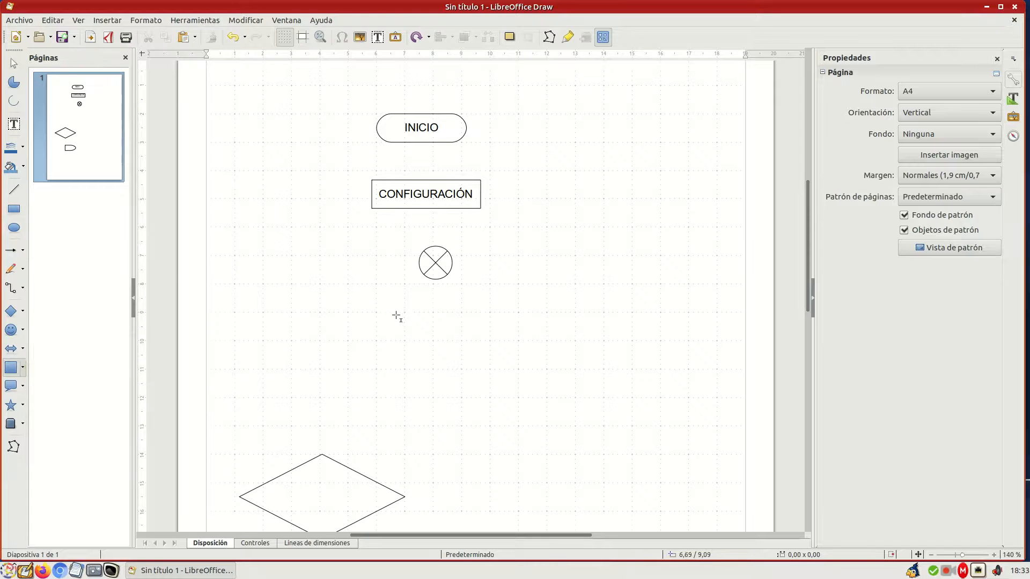
{"action": "left_click_drag", "start_coordinate": [393, 311], "coordinate": [495, 342]}
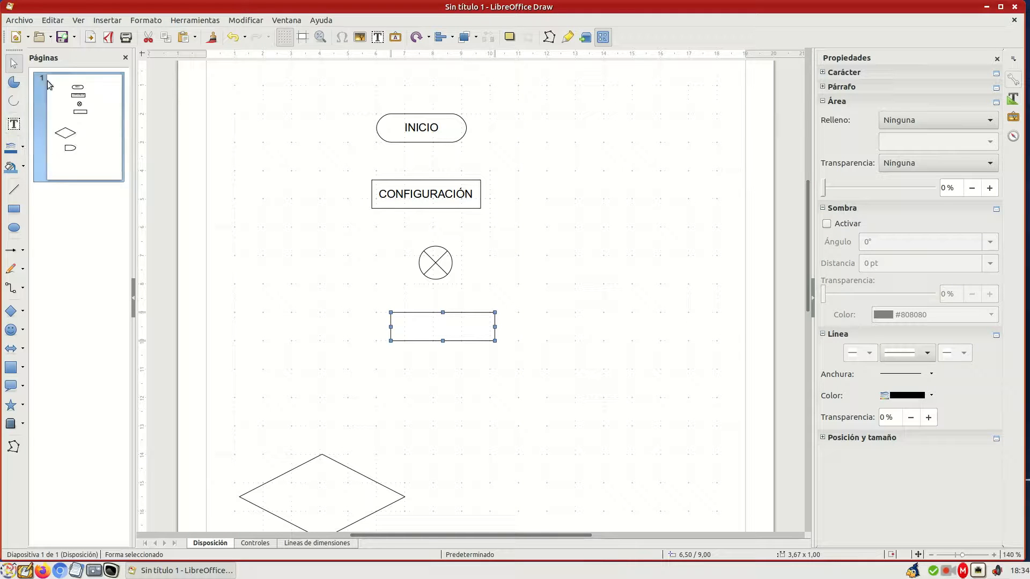
Add the text "LEER PULSADOR" and, on a second line, "LEER SENSOR" inside the new rectangle.
{"action": "left_click", "coordinate": [107, 21]}
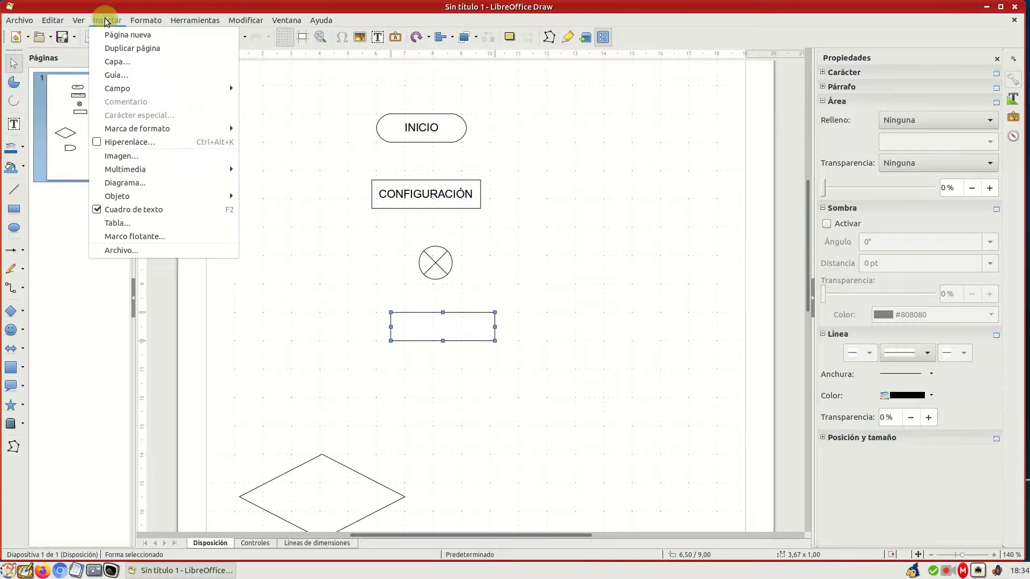
{"action": "left_click", "coordinate": [141, 209]}
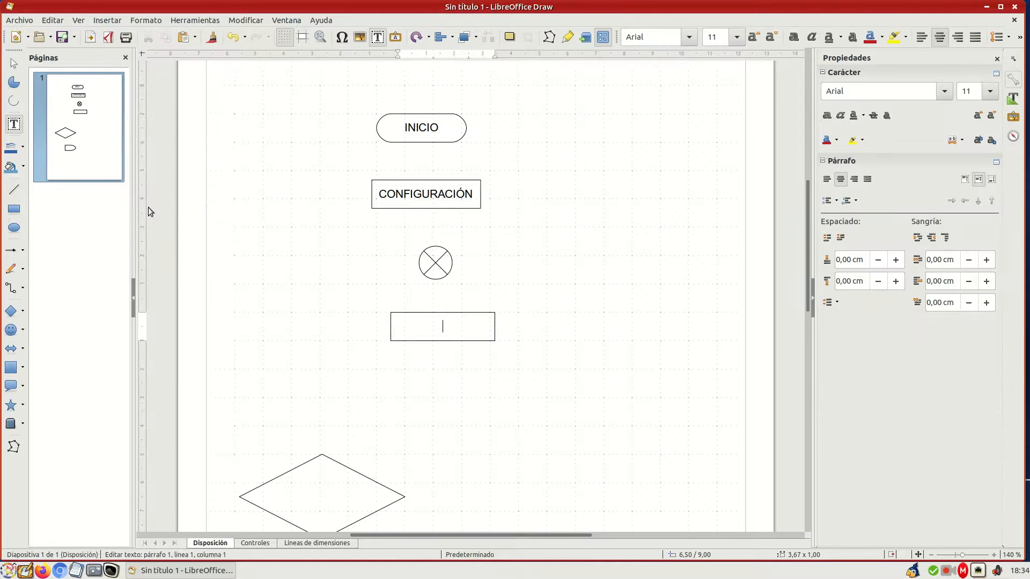
{"action": "type", "text": "LEER PULSADOR"}
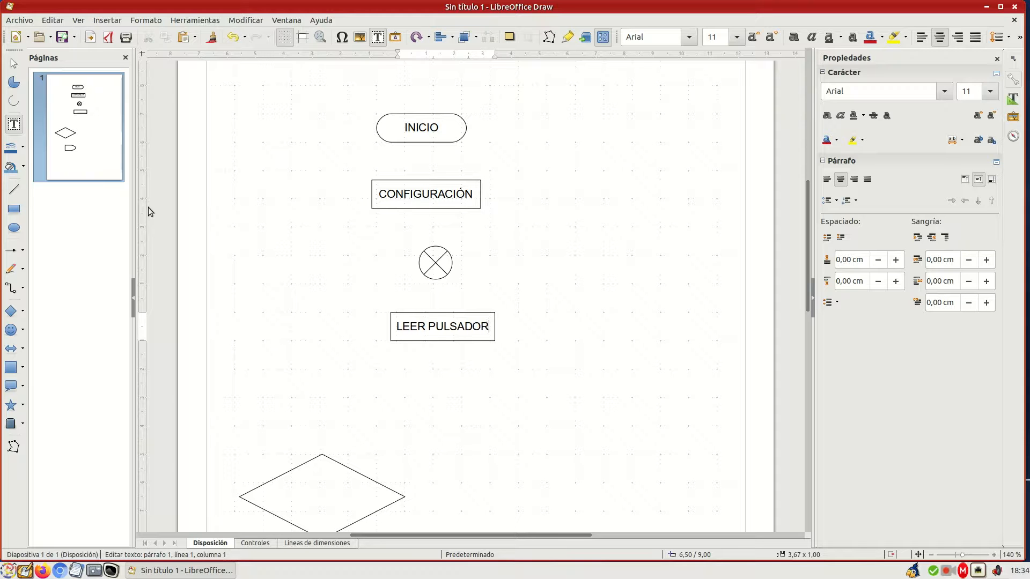
{"action": "key", "text": "Return"}
{"action": "type", "text": "LEER "}
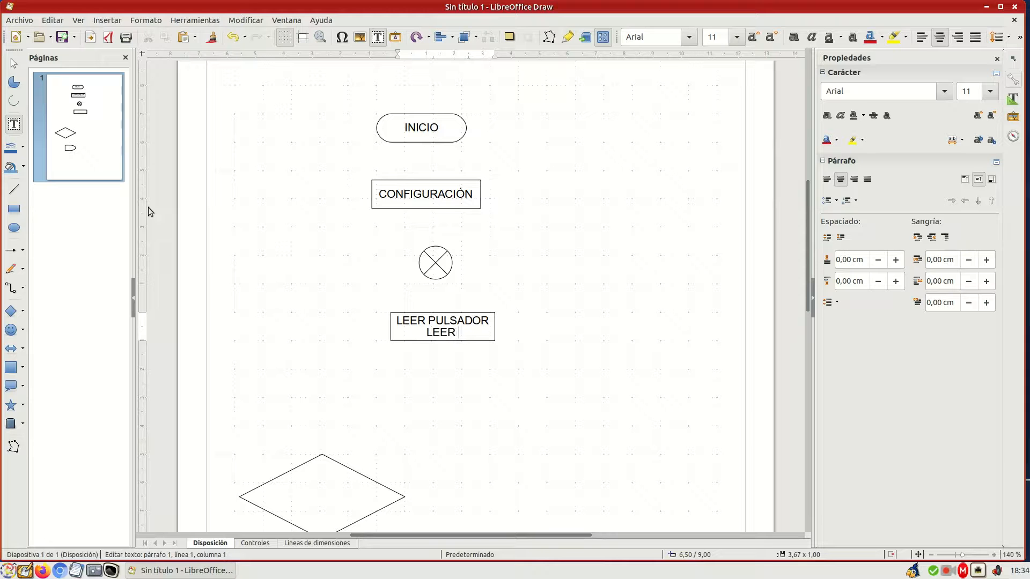
{"action": "type", "text": "SENSOR"}
Set the spacing below the paragraph to 0.20 cm for both text lines in the "LEER PULSADOR" rectangle.
{"action": "left_click_drag", "start_coordinate": [466, 321], "coordinate": [475, 332]}
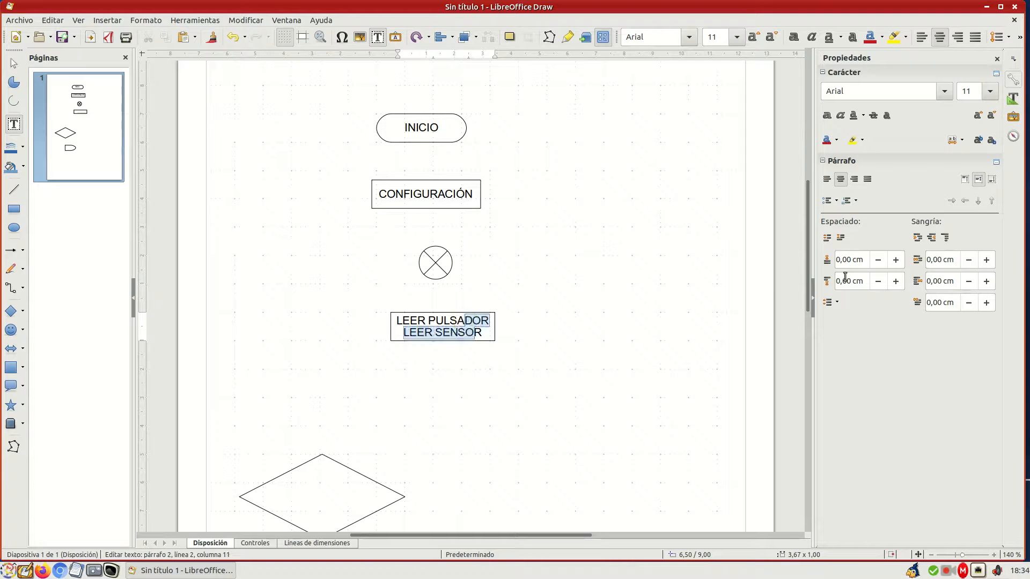
{"action": "left_click", "coordinate": [896, 282]}
{"action": "left_click", "coordinate": [896, 282]}
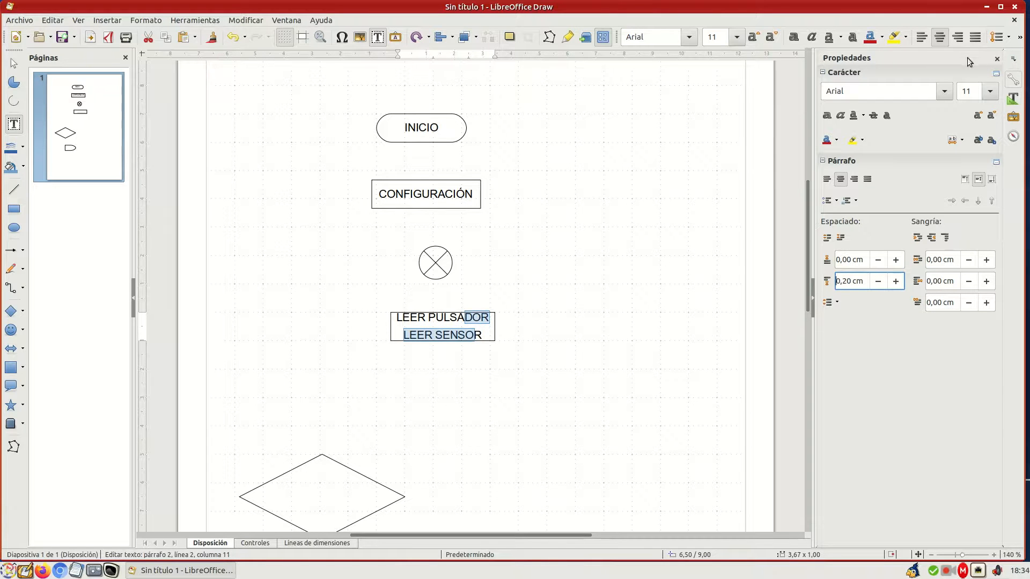
Close the properties sidebar and reopen it.
{"action": "left_click", "coordinate": [997, 59]}
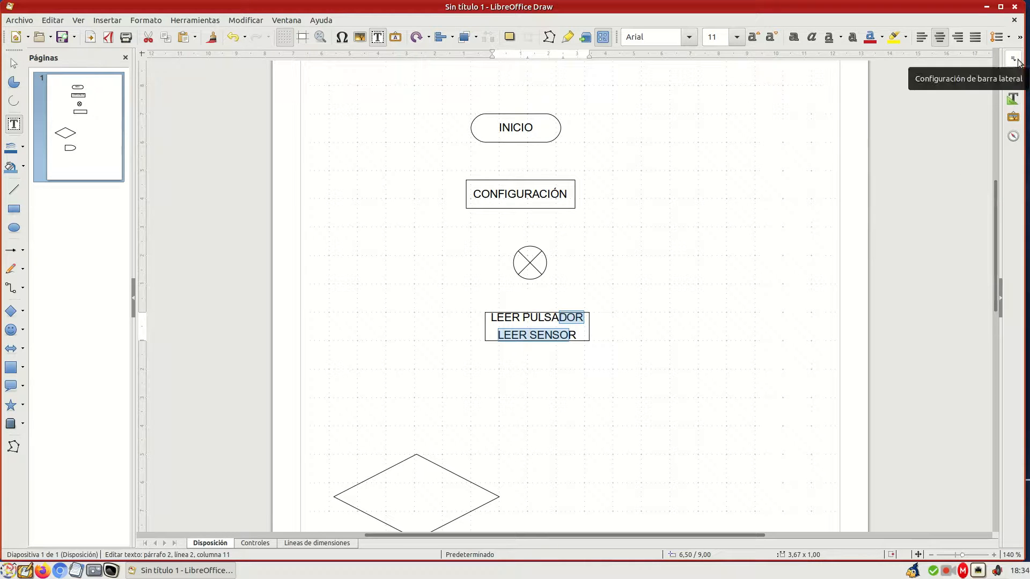
{"action": "left_click", "coordinate": [1018, 61]}
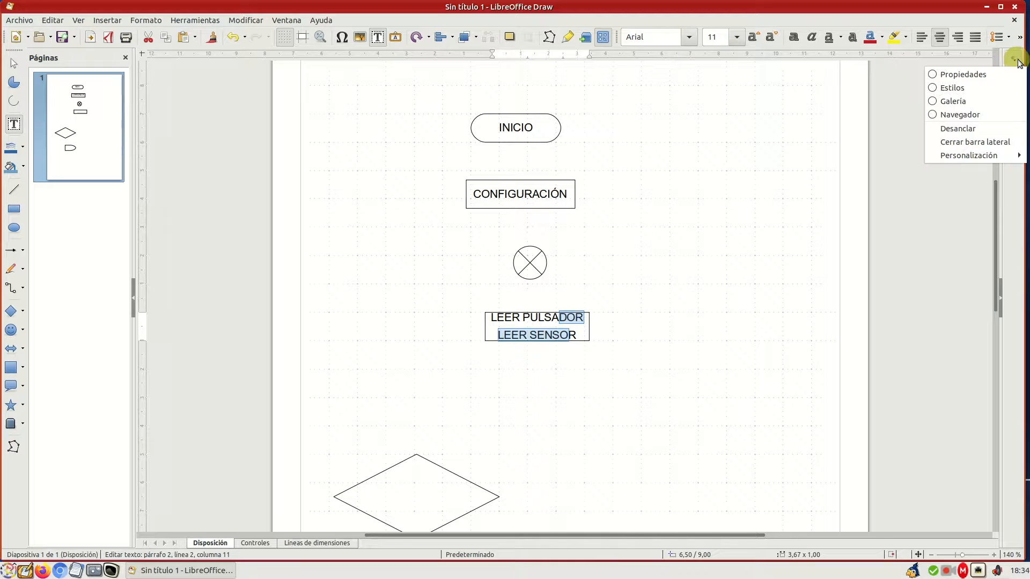
{"action": "left_click", "coordinate": [970, 74]}
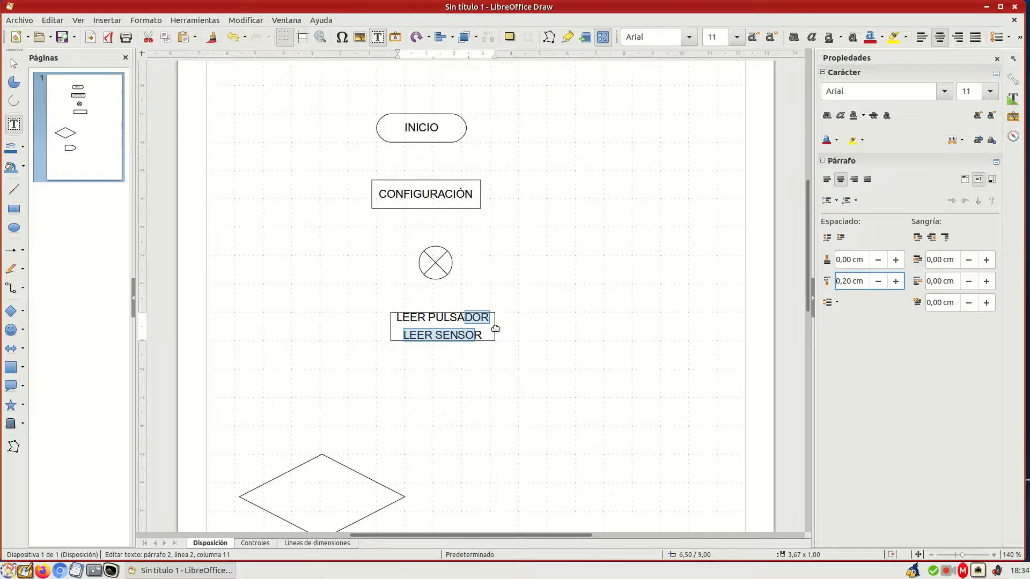
Increase the "LEER PULSADOR / LEER SENSOR" rectangle's height to about 1.33 cm by extending its lower edge.
{"action": "left_click", "coordinate": [527, 324]}
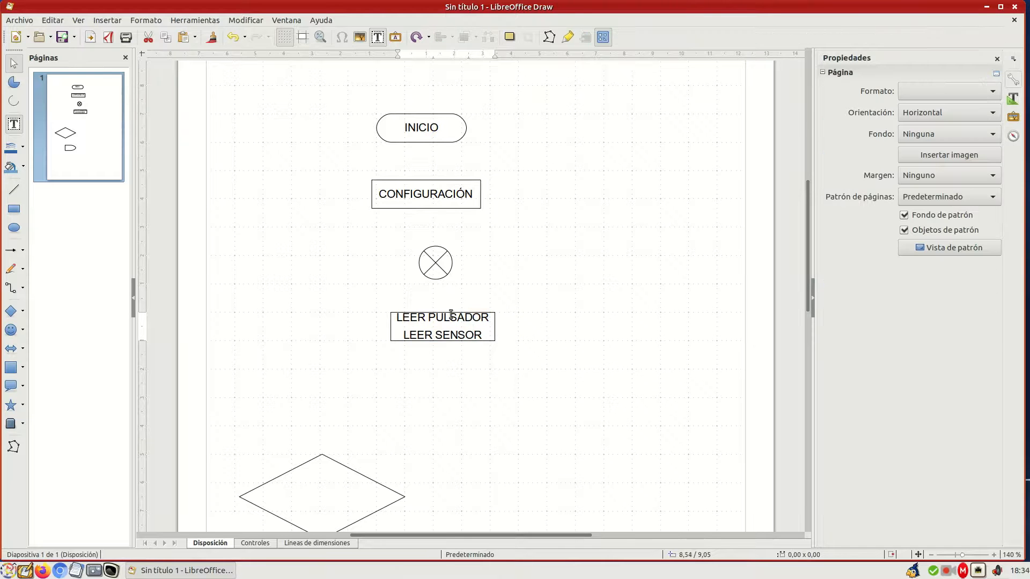
{"action": "left_click", "coordinate": [493, 339]}
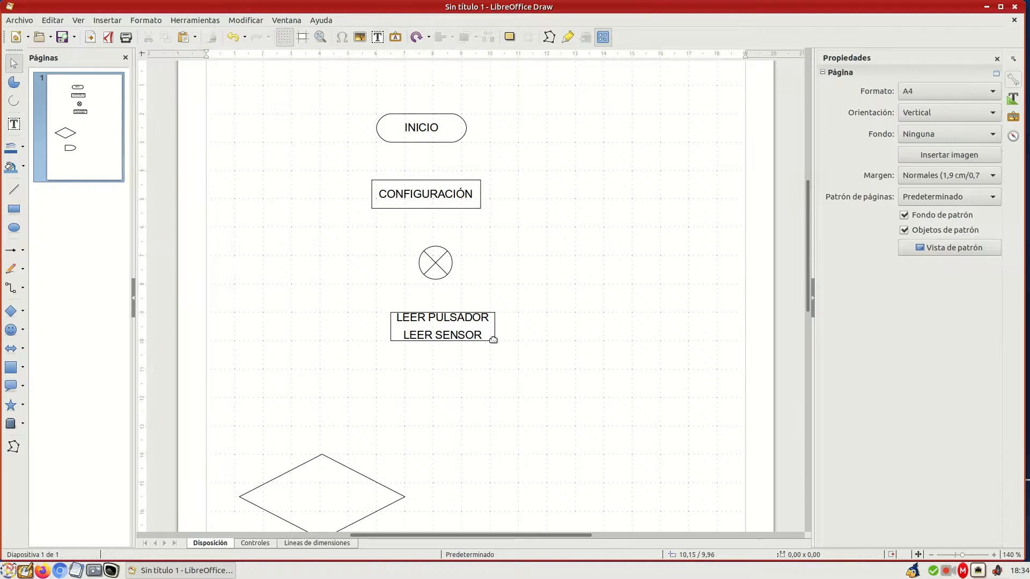
{"action": "left_click_drag", "start_coordinate": [443, 341], "coordinate": [443, 351]}
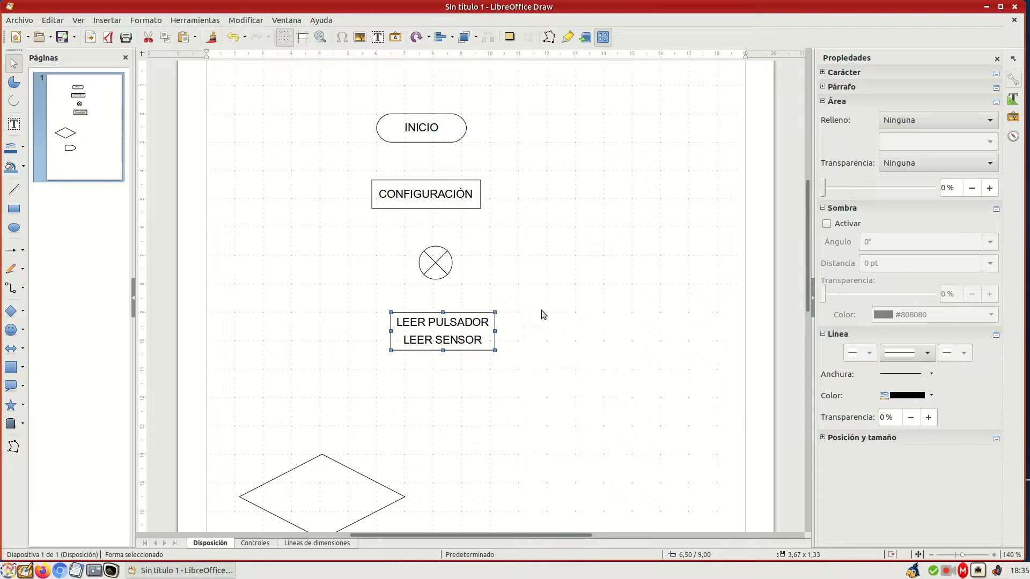
Move the empty diamond directly below the "LEER PULSADOR / LEER SENSOR" rectangle and label it "PULSADOR ACTIVADO".
{"action": "scroll", "coordinate": [542, 313], "scroll_direction": "down", "scroll_amount": 2}
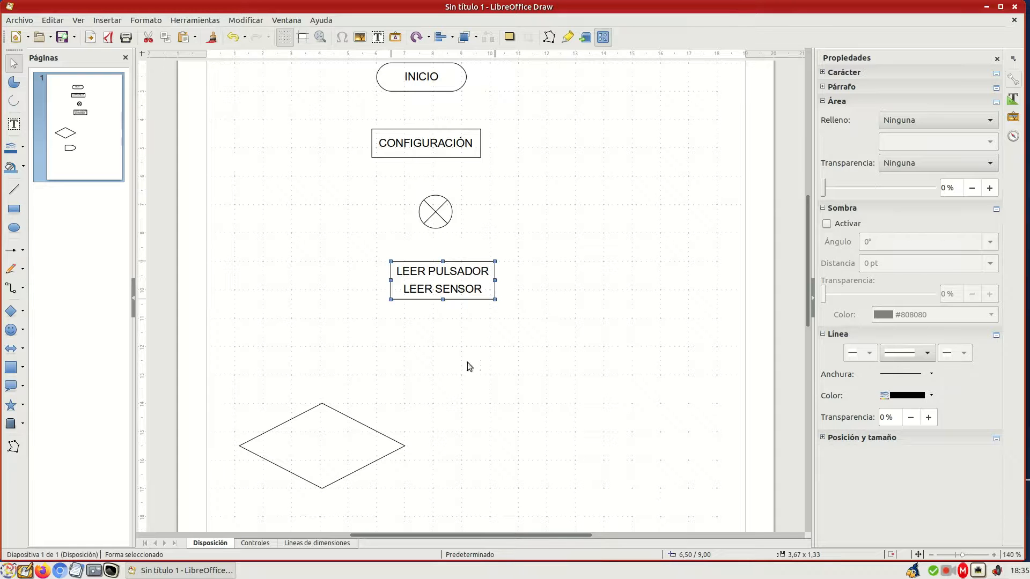
{"action": "left_click_drag", "start_coordinate": [343, 414], "coordinate": [466, 357]}
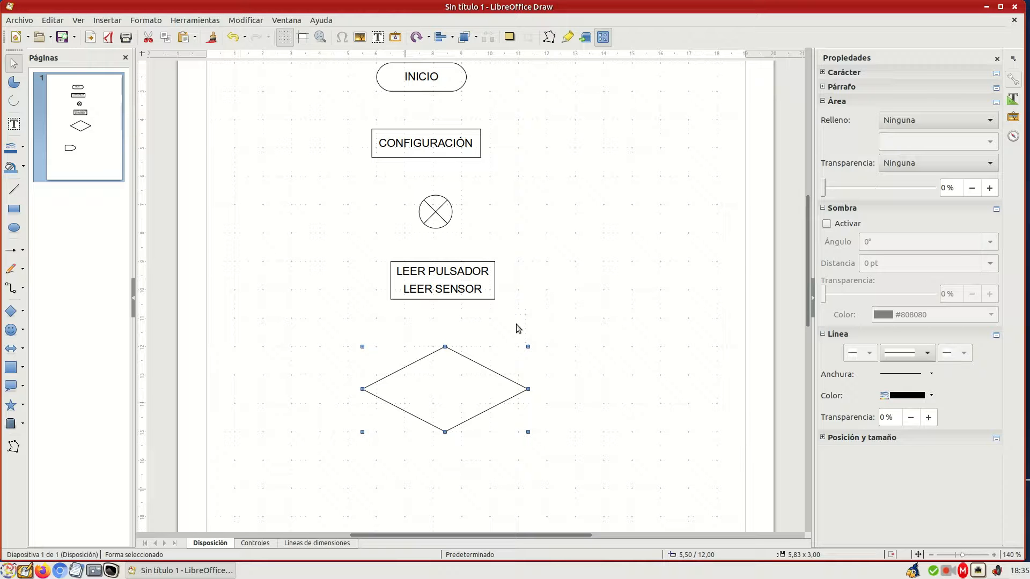
{"action": "left_click", "coordinate": [14, 124]}
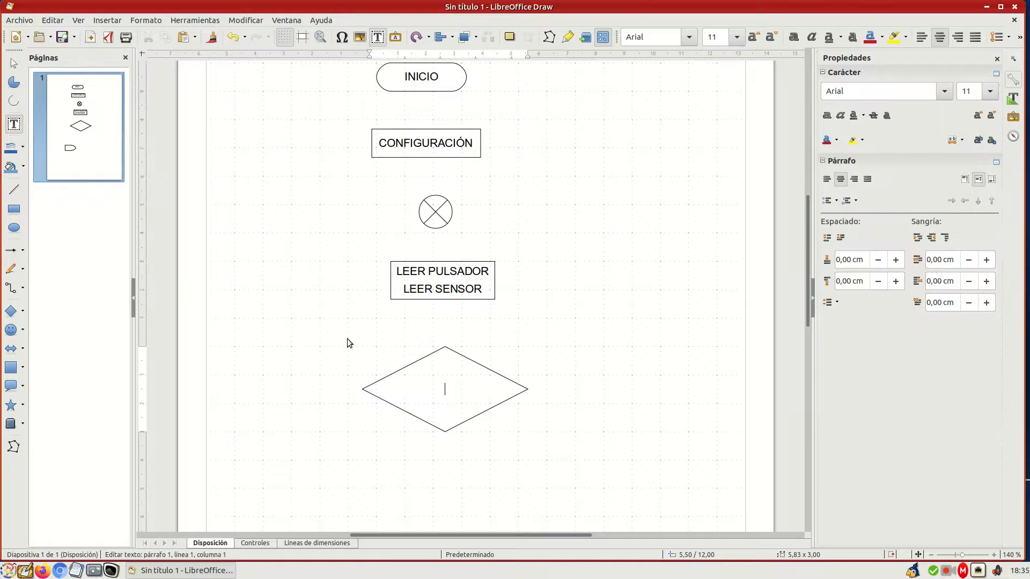
{"action": "type", "text": "PULSADOR ACTIVADO"}
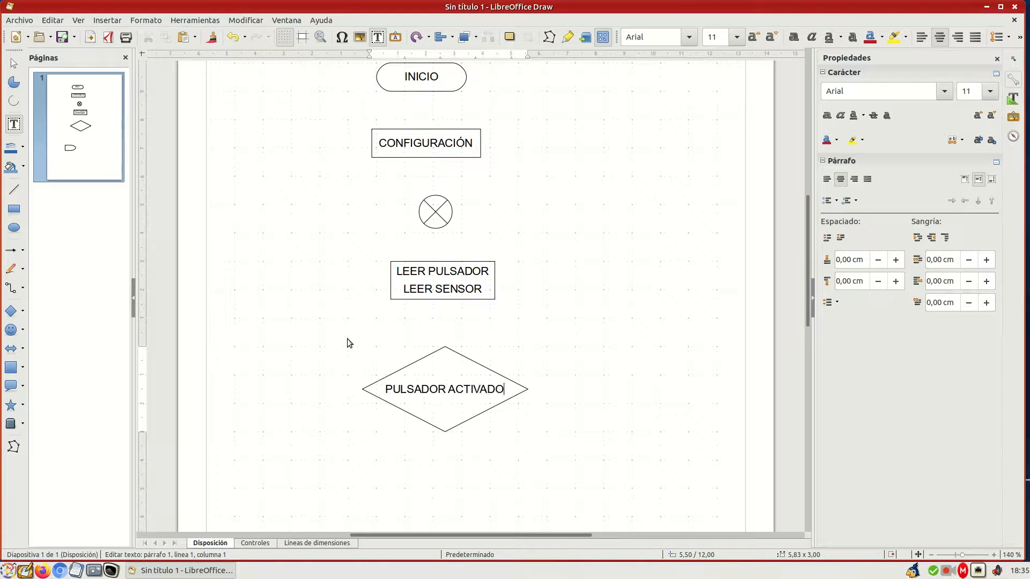
Shrink the "PULSADOR ACTIVADO" diamond in width and height so it fits more closely around its label.
{"action": "left_click", "coordinate": [451, 351]}
{"action": "left_click_drag", "start_coordinate": [446, 346], "coordinate": [444, 370]}
{"action": "left_click_drag", "start_coordinate": [528, 401], "coordinate": [469, 370]}
{"action": "left_click", "coordinate": [460, 385]}
{"action": "left_click", "coordinate": [516, 336]}
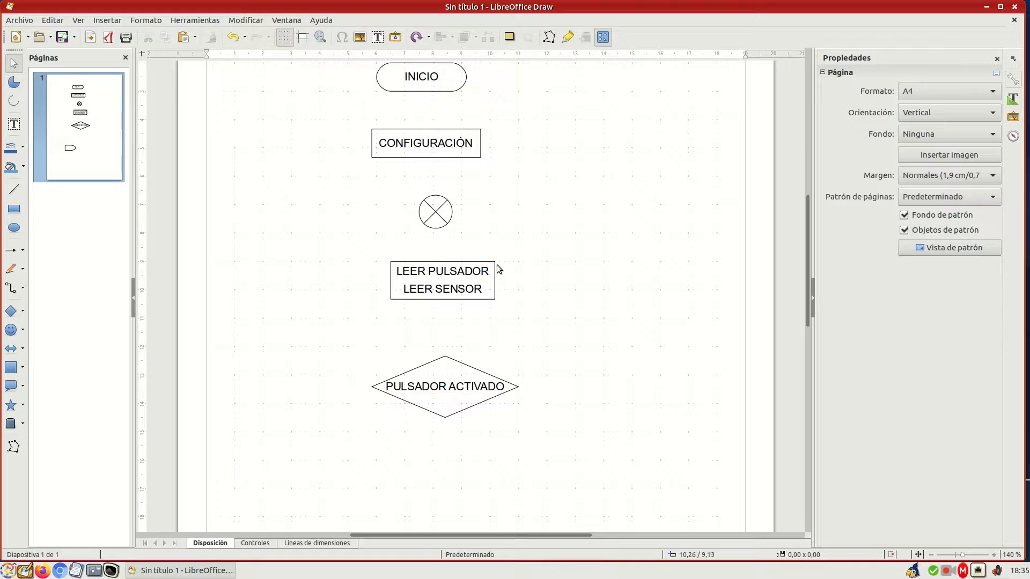
Add a "SÍ" text beside the right corner of the "PULSADOR ACTIVADO" diamond and a "NO" text near its lower corner.
{"action": "left_click", "coordinate": [13, 124]}
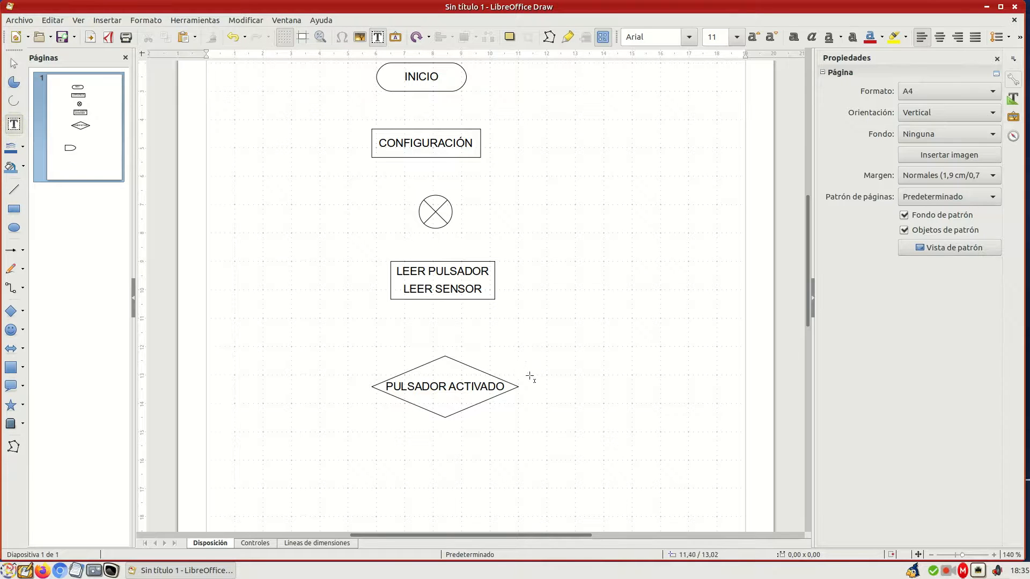
{"action": "left_click", "coordinate": [516, 367]}
{"action": "type", "text": "S"}
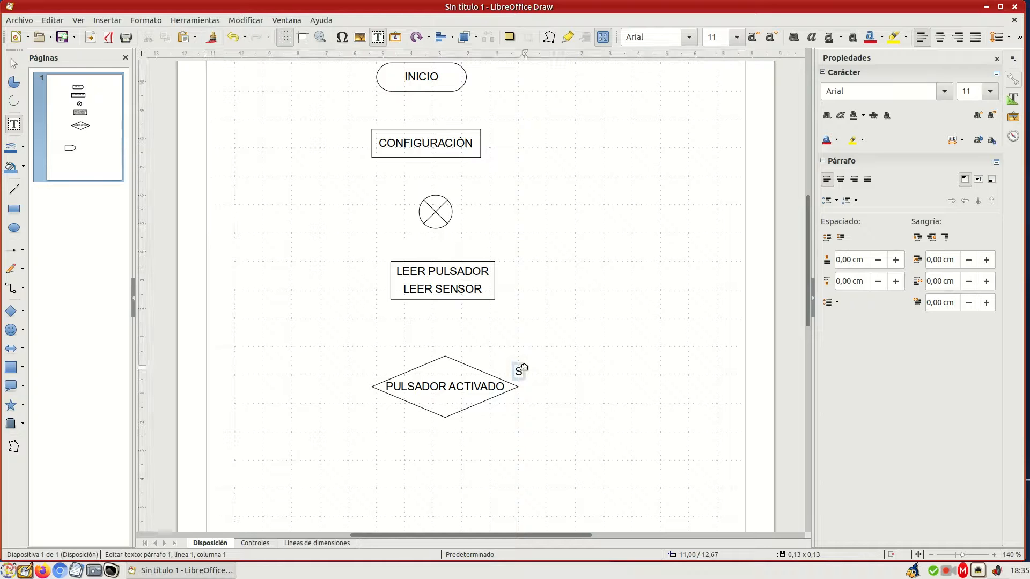
{"action": "type", "text": "Í"}
{"action": "left_click", "coordinate": [478, 421]}
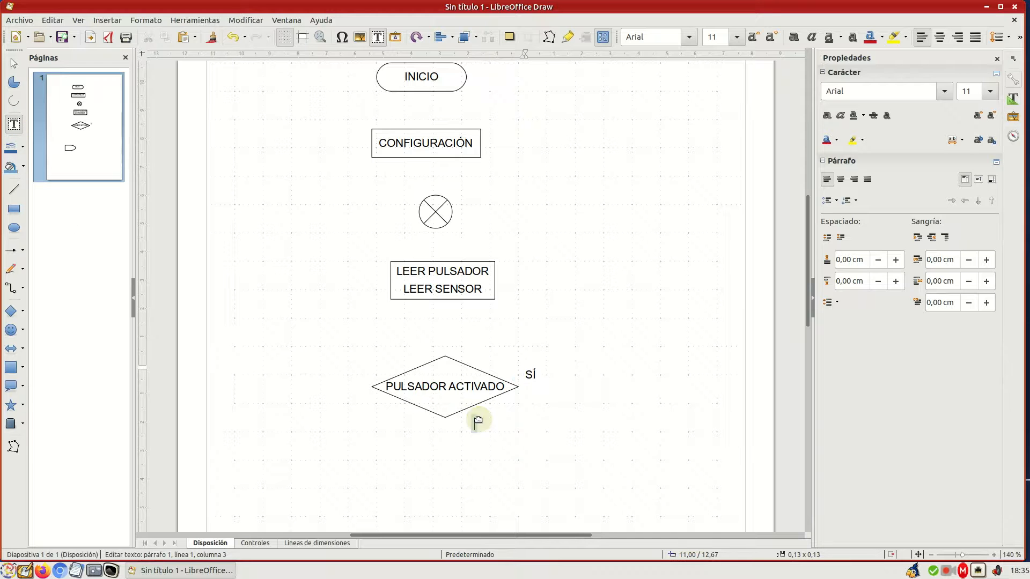
{"action": "type", "text": "N"}
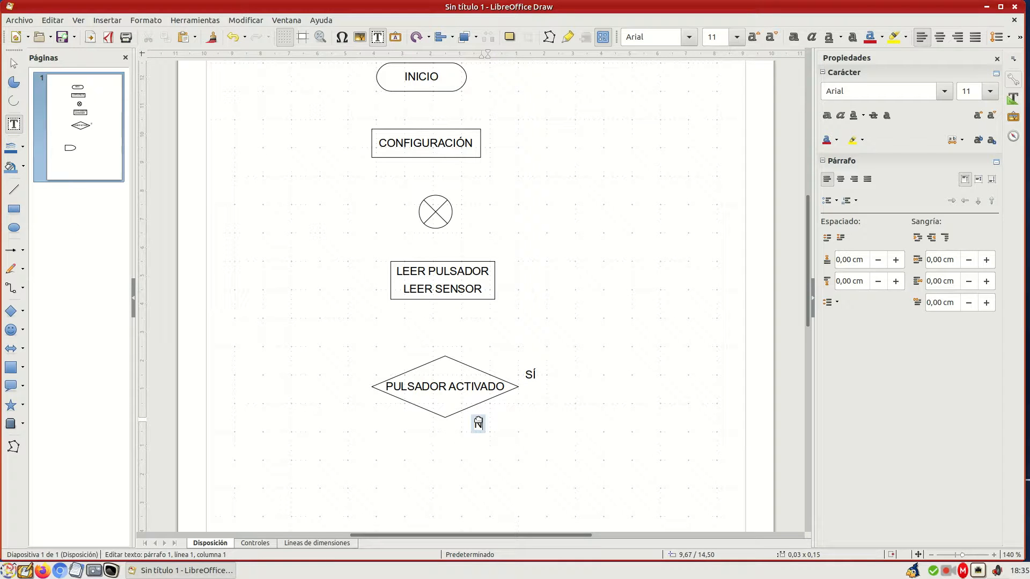
{"action": "type", "text": "O"}
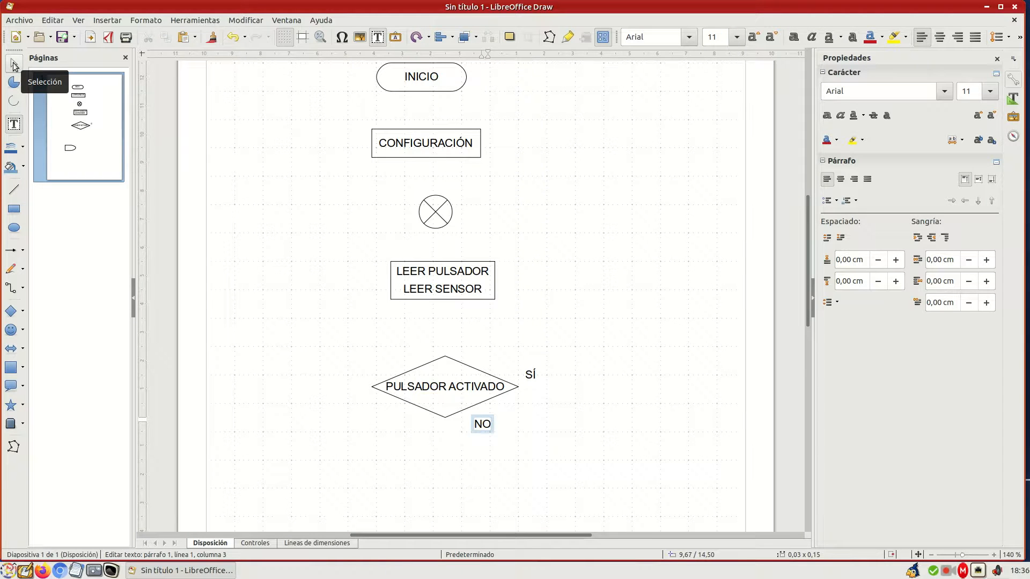
Draw a flowchart decision diamond about 5.50 by 2.00 cm below the "NO" text.
{"action": "scroll", "coordinate": [620, 367], "scroll_direction": "down", "scroll_amount": 2}
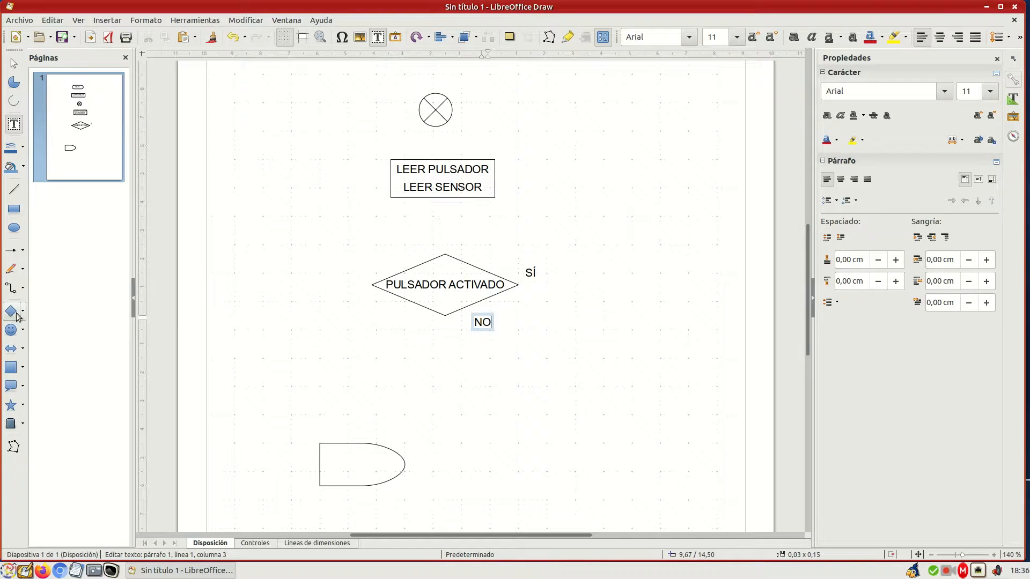
{"action": "left_click", "coordinate": [23, 369]}
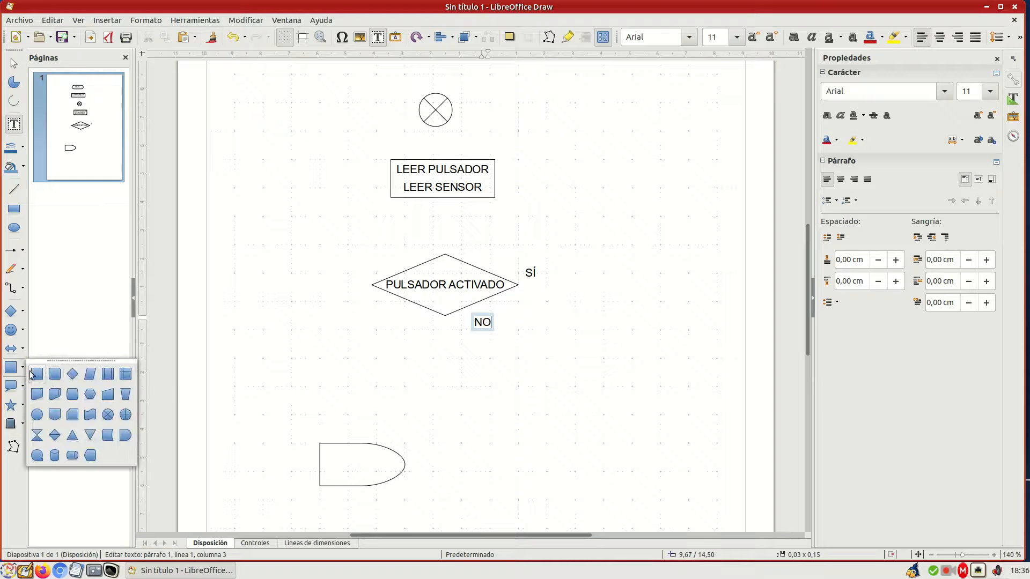
{"action": "left_click", "coordinate": [71, 373]}
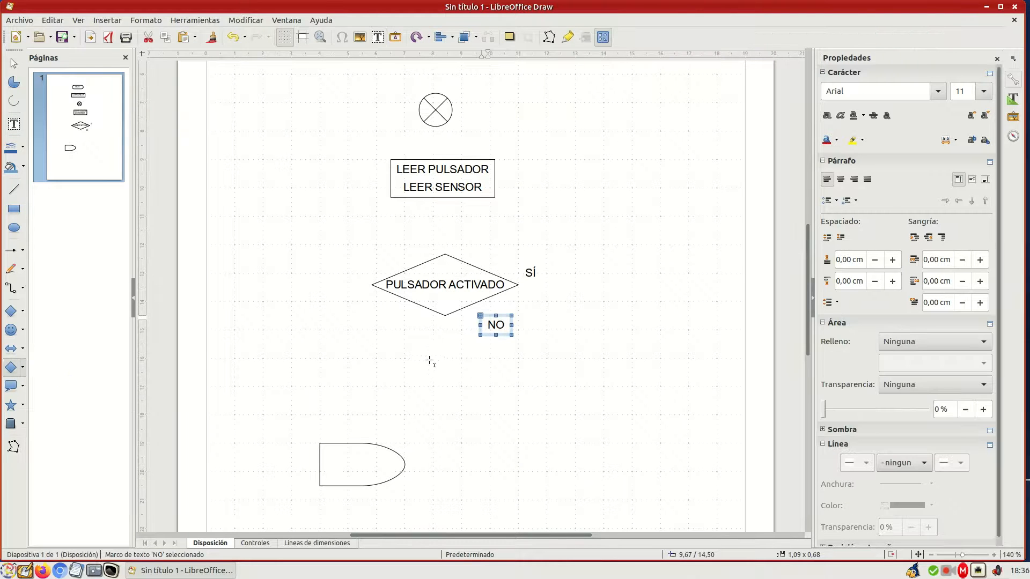
{"action": "left_click_drag", "start_coordinate": [434, 359], "coordinate": [590, 415]}
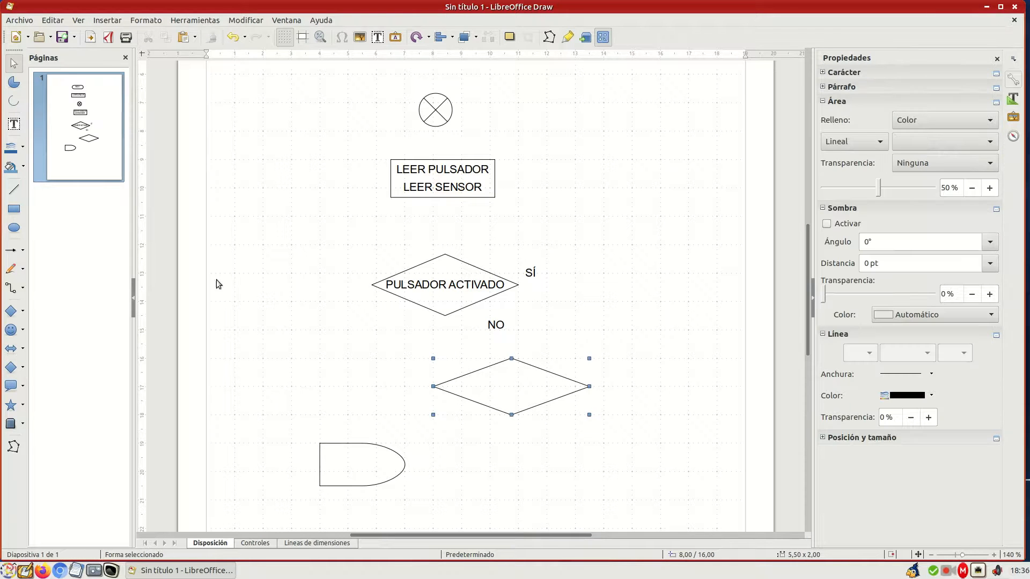
Label the new diamond "SENSOR < 50" and move it left so it sits under the "PULSADOR ACTIVADO" diamond.
{"action": "key", "text": "F2"}
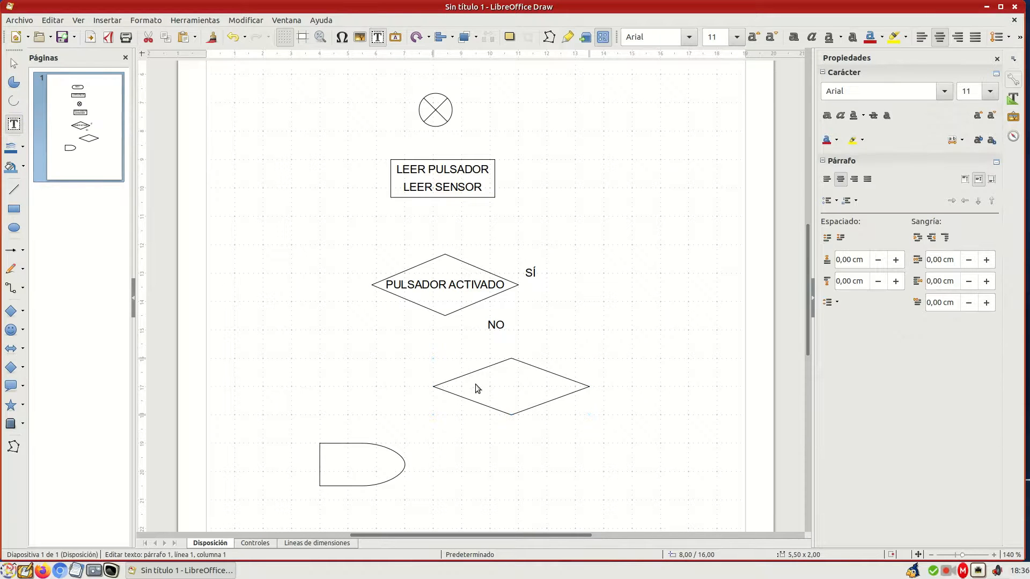
{"action": "type", "text": "SENSOR <"}
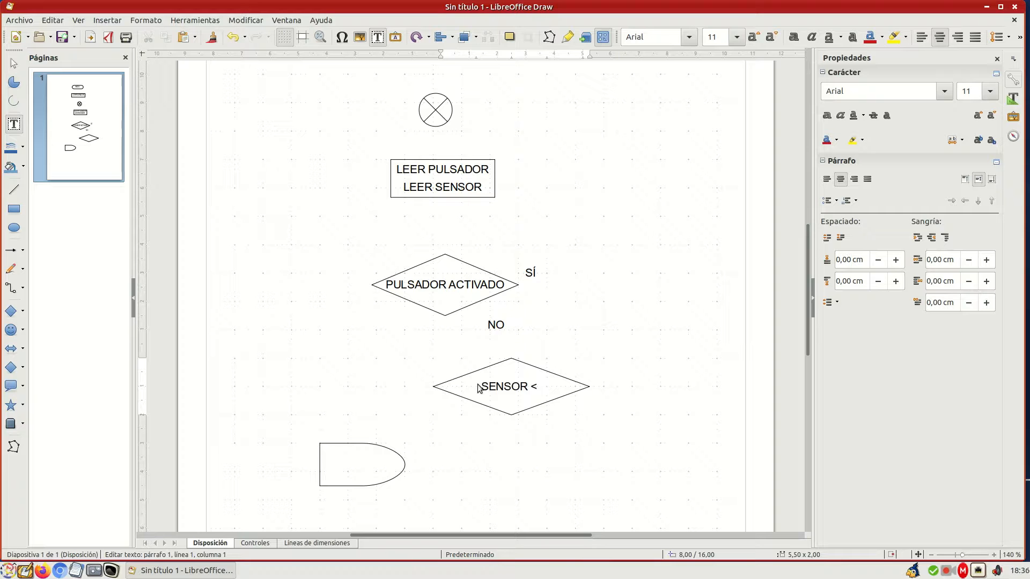
{"action": "type", "text": " 50"}
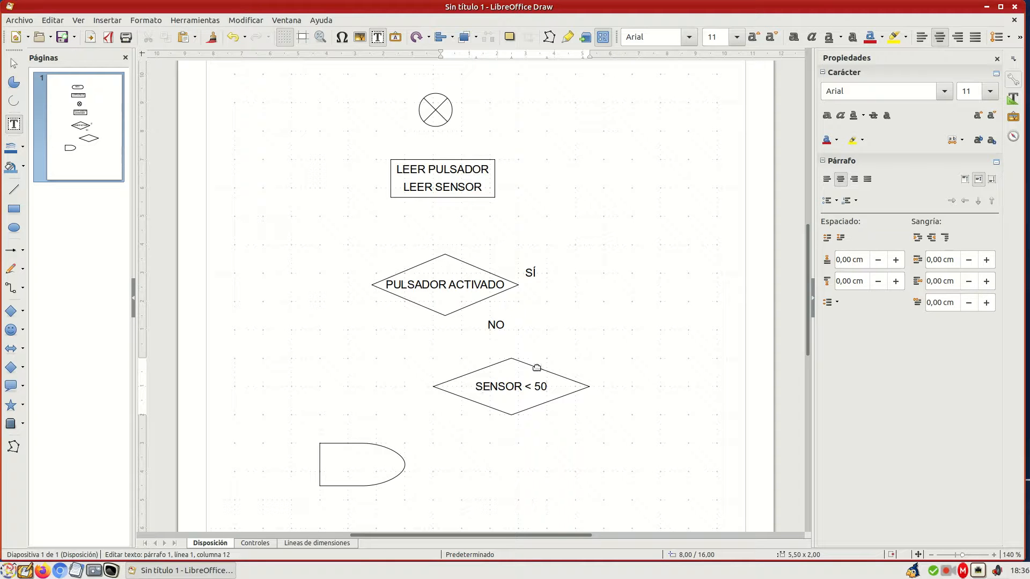
{"action": "left_click_drag", "start_coordinate": [537, 367], "coordinate": [475, 367]}
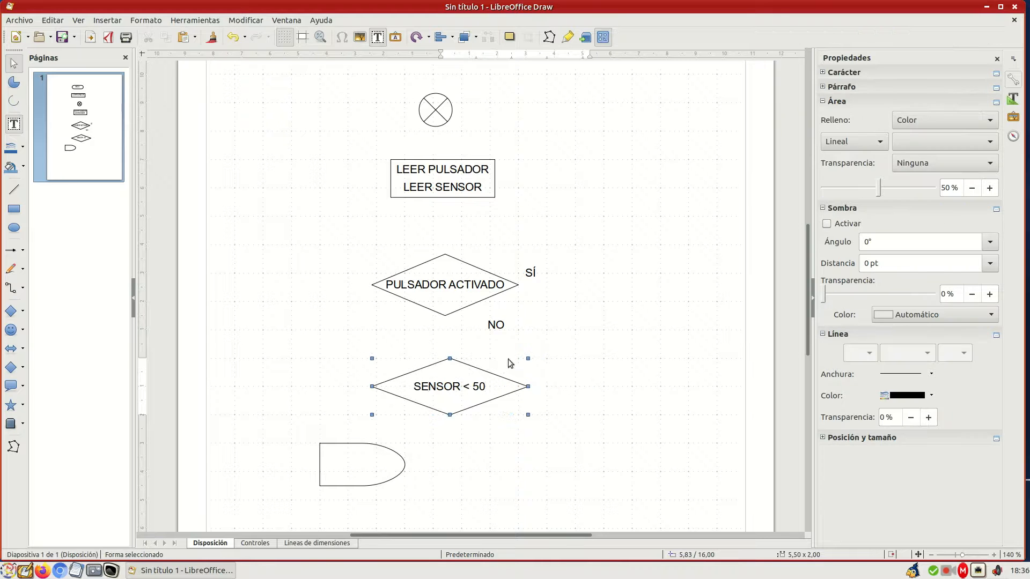
{"action": "left_click", "coordinate": [585, 360]}
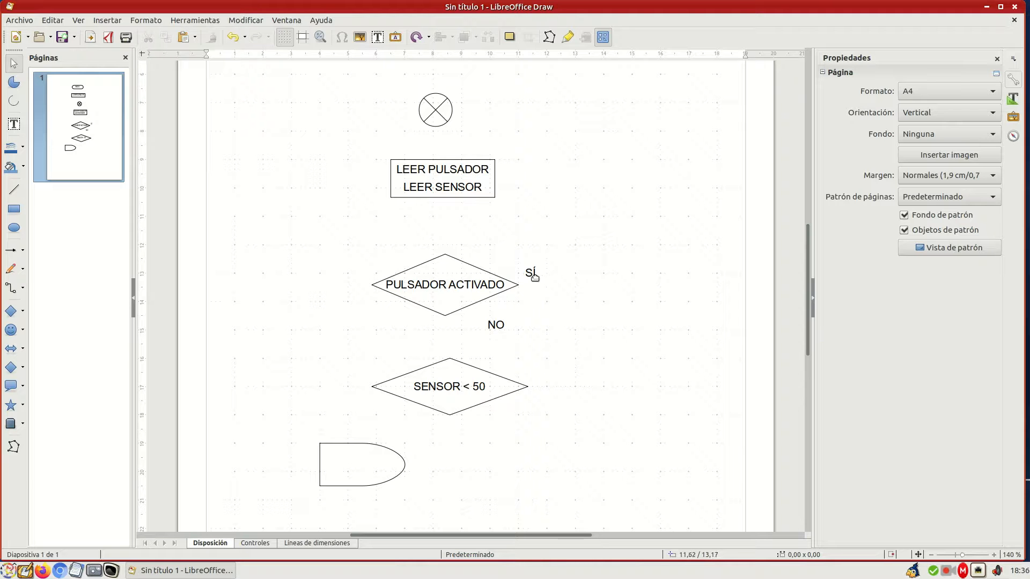
Copy the "SÍ" text and place the copy beside the right corner of the "SENSOR < 50" diamond.
{"action": "left_click", "coordinate": [535, 276]}
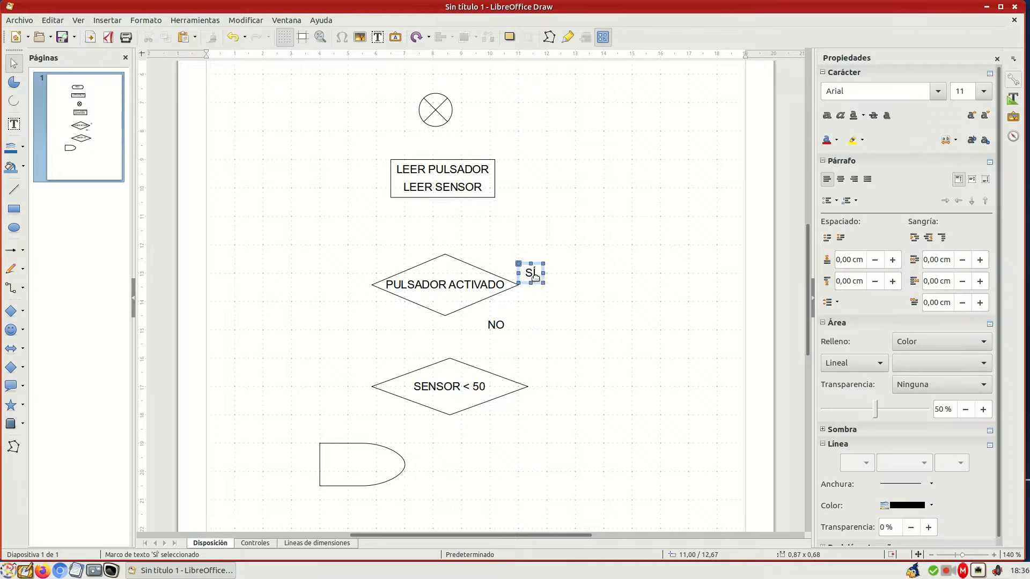
{"action": "right_click", "coordinate": [538, 282]}
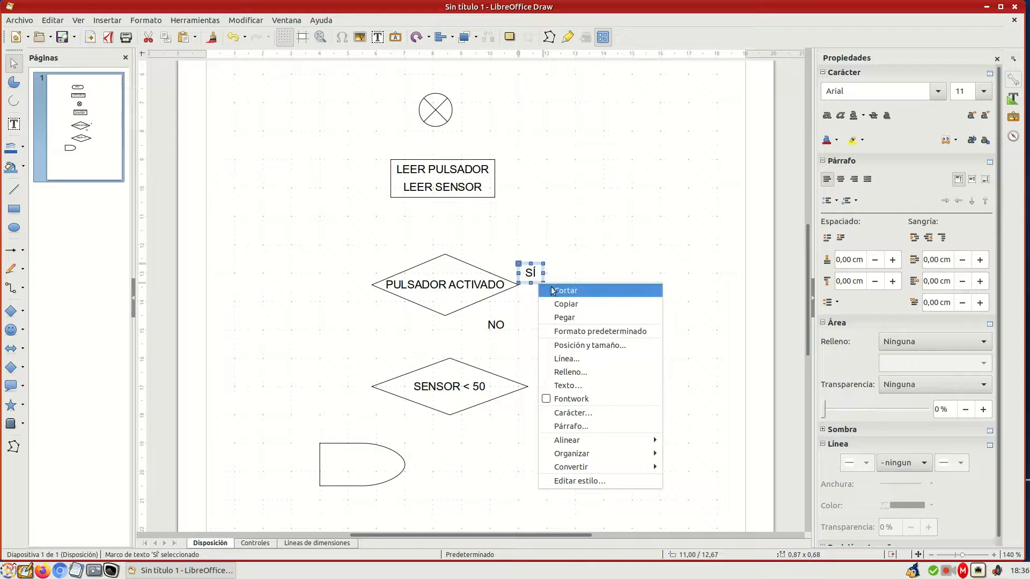
{"action": "left_click", "coordinate": [568, 305]}
{"action": "right_click", "coordinate": [537, 283]}
{"action": "left_click", "coordinate": [565, 317]}
{"action": "left_click_drag", "start_coordinate": [536, 283], "coordinate": [545, 385]}
Copy the "NO" text and place the copy just below the "SENSOR < 50" diamond, right of its lower corner.
{"action": "left_click", "coordinate": [499, 327]}
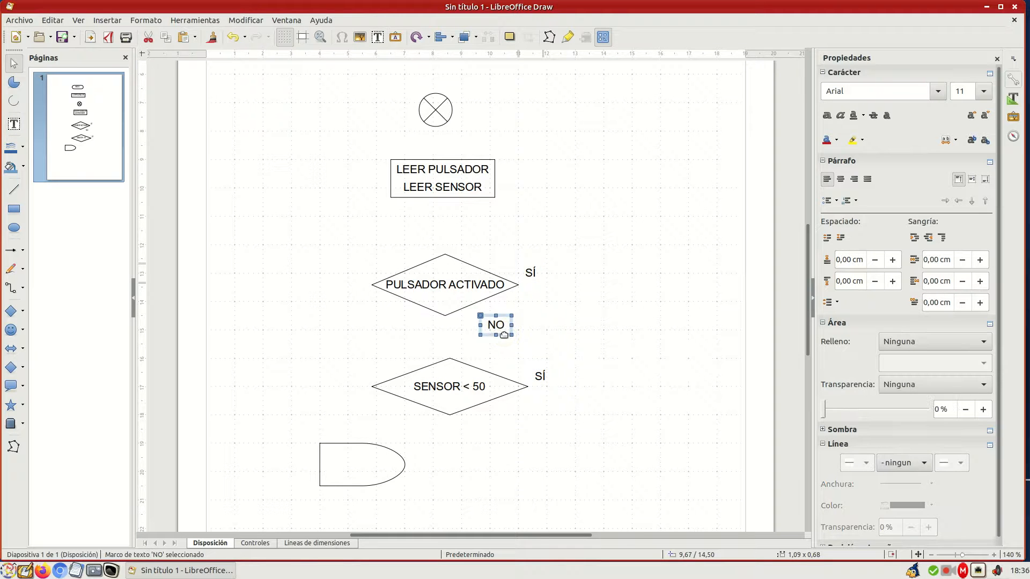
{"action": "right_click", "coordinate": [504, 335]}
{"action": "left_click", "coordinate": [523, 346]}
{"action": "right_click", "coordinate": [504, 333]}
{"action": "left_click", "coordinate": [536, 363]}
{"action": "left_click_drag", "start_coordinate": [504, 333], "coordinate": [492, 434]}
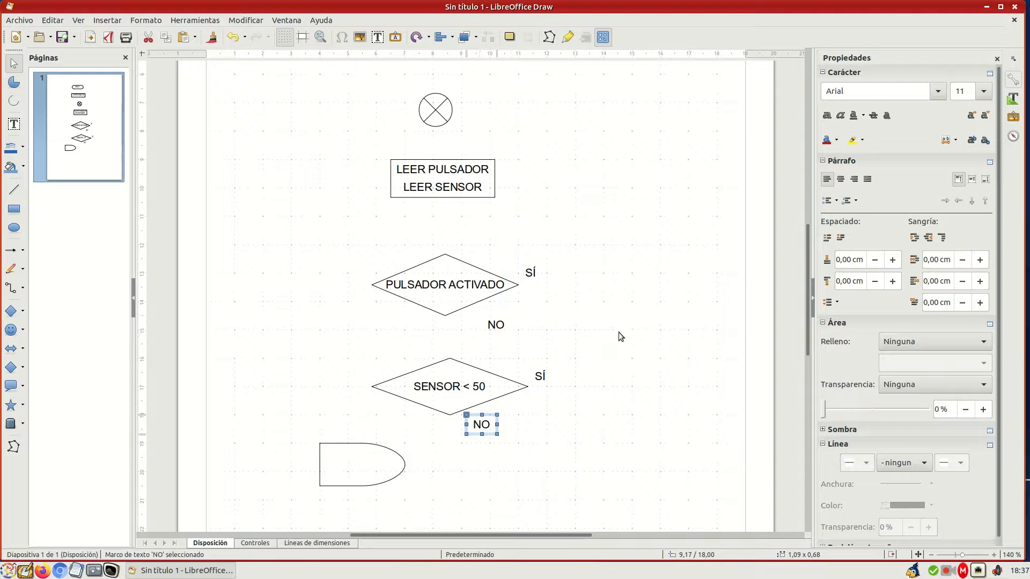
Draw a flowchart process rectangle about 4.00 by 1.17 cm to the right of the "PULSADOR ACTIVADO" diamond's "SÍ" text.
{"action": "left_click", "coordinate": [23, 368]}
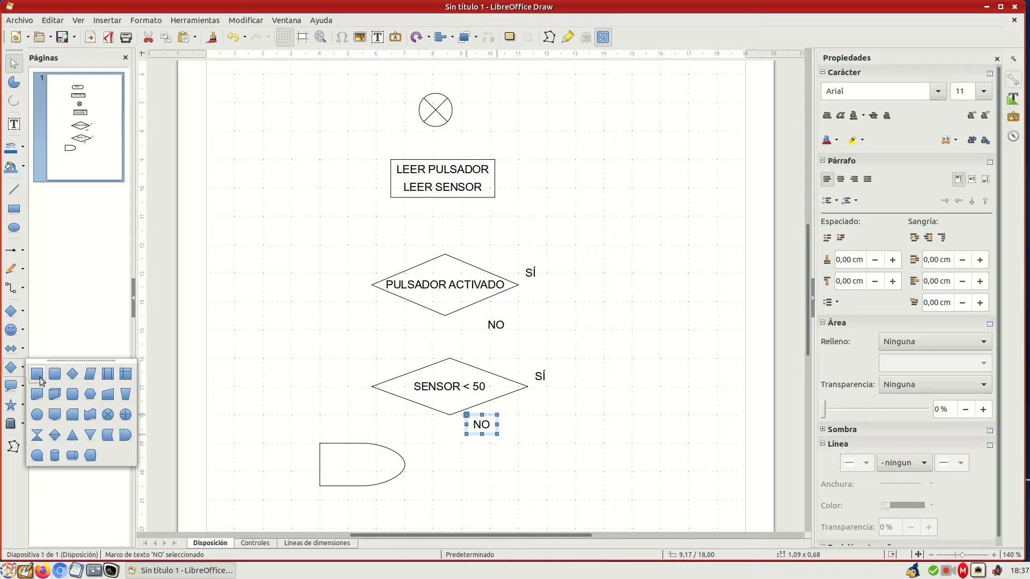
{"action": "left_click", "coordinate": [37, 375]}
{"action": "left_click_drag", "start_coordinate": [576, 268], "coordinate": [689, 302]}
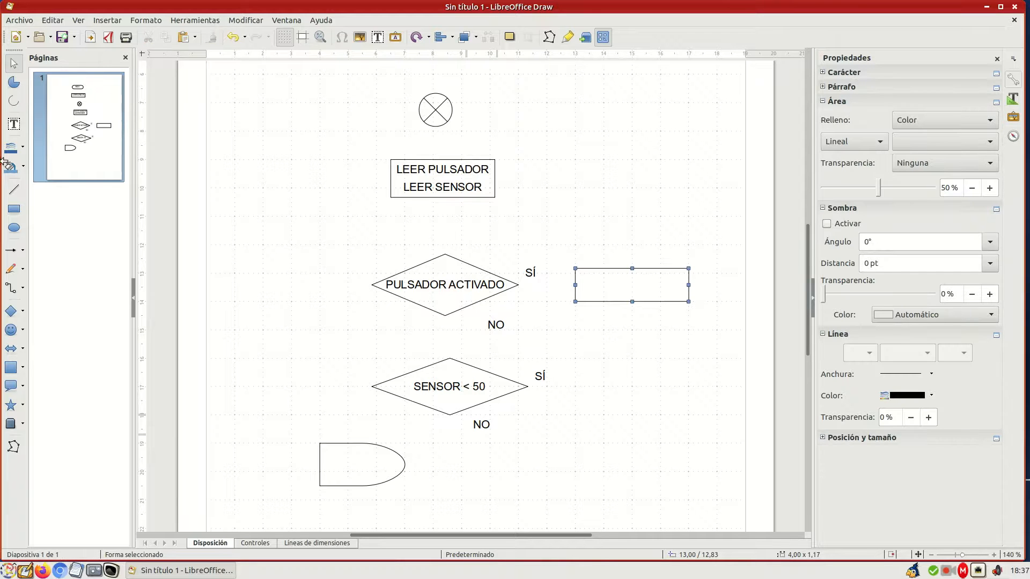
Add the text "ACTIVAR LED 1" and, on a second line, "DESACTIVAR LED 2" inside the new rectangle.
{"action": "left_click", "coordinate": [20, 123]}
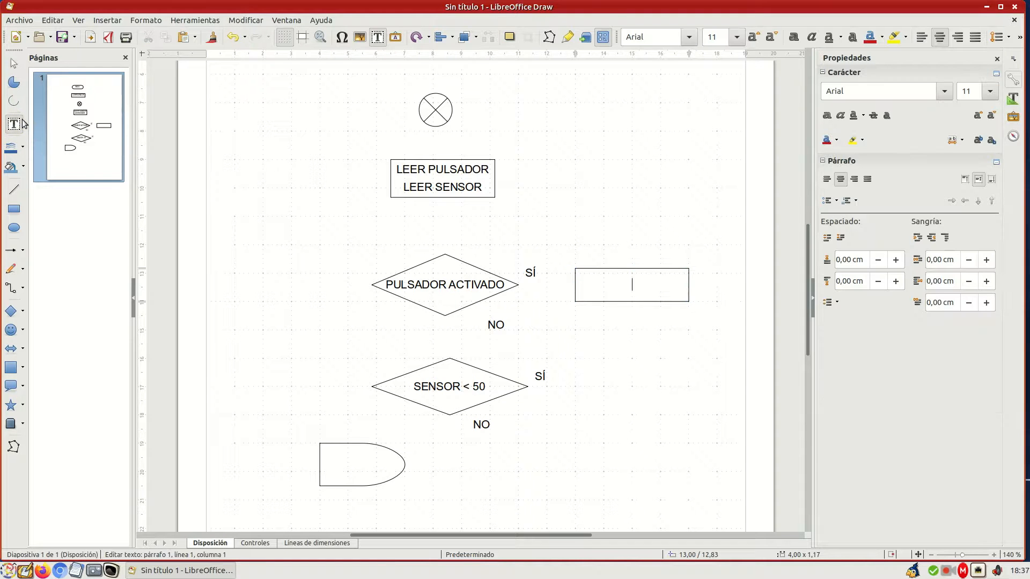
{"action": "type", "text": "ACTIVAR LED 1"}
{"action": "key", "text": "Return"}
{"action": "type", "text": "DESAC"}
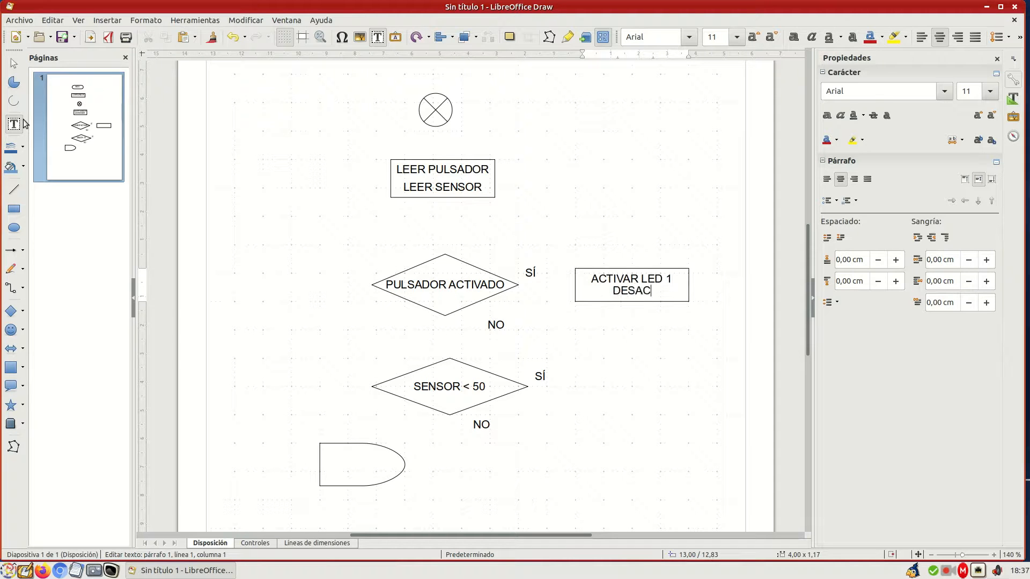
{"action": "type", "text": "TIVAR LED 2"}
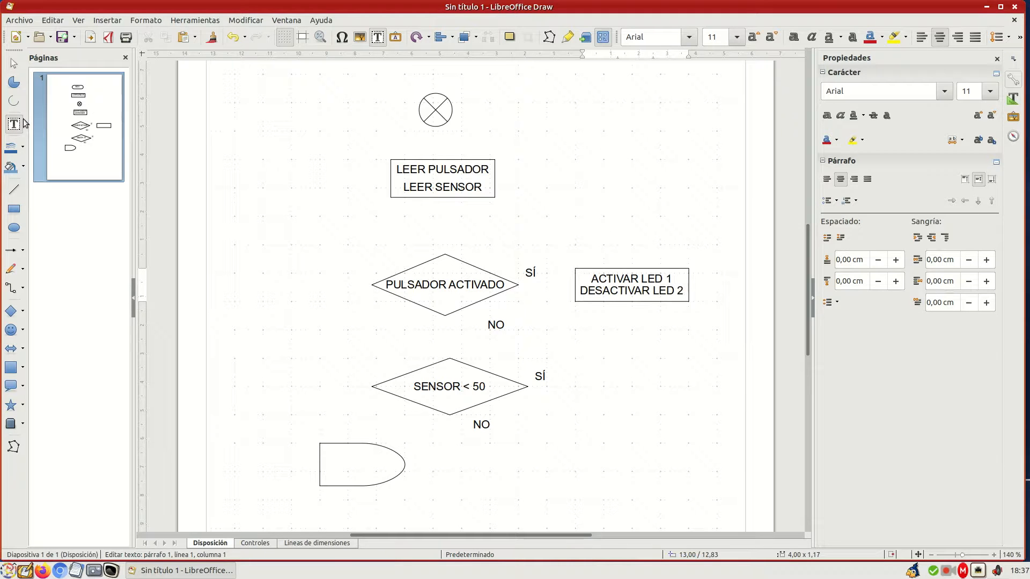
Set the spacing below the paragraph to 0.20 cm for both lines in the "ACTIVAR LED 1 / DESACTIVAR LED 2" rectangle.
{"action": "left_click", "coordinate": [613, 282]}
{"action": "left_click_drag", "start_coordinate": [613, 285], "coordinate": [612, 292]}
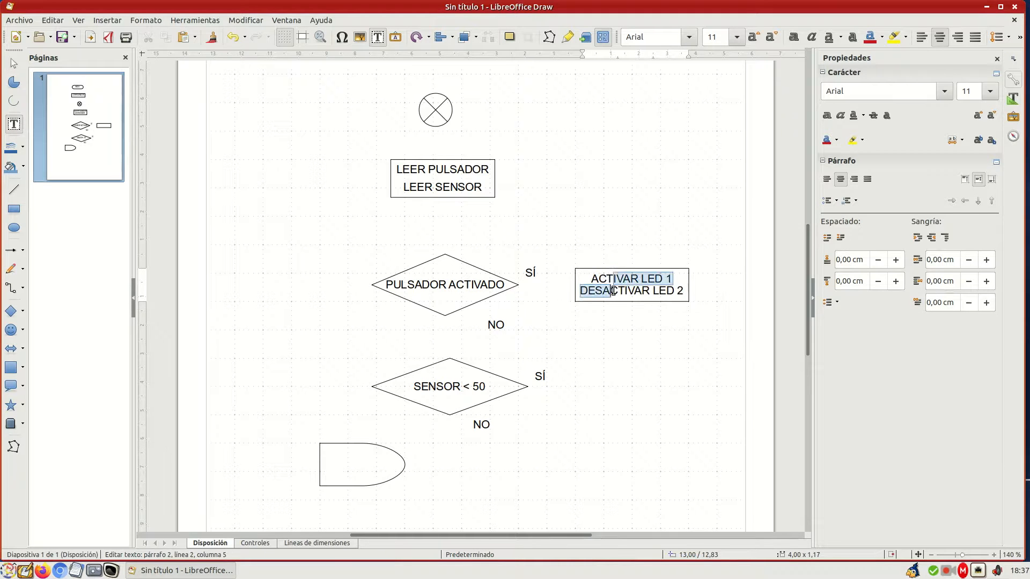
{"action": "left_click", "coordinate": [896, 283]}
{"action": "left_click", "coordinate": [896, 282]}
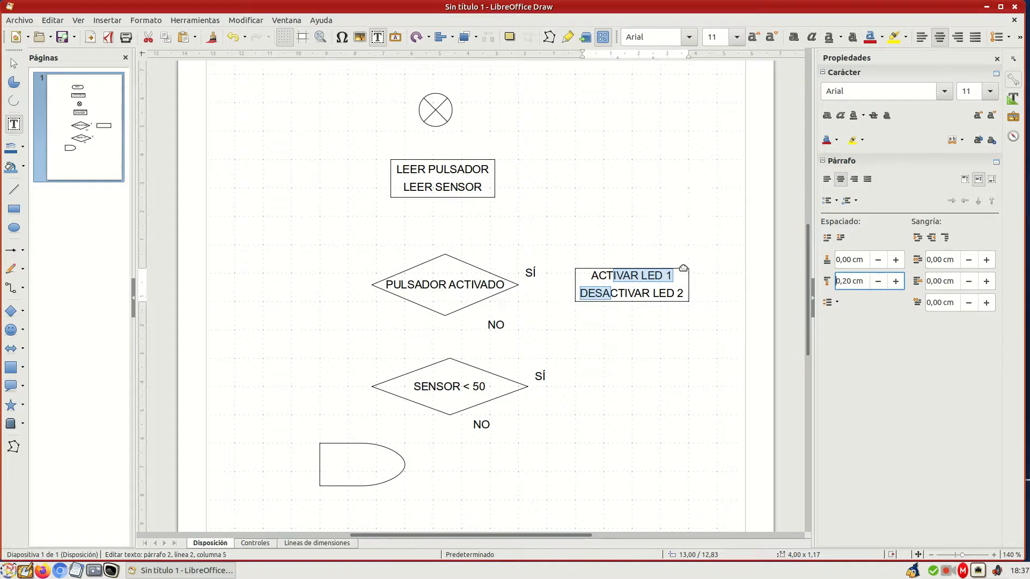
Copy the "ACTIVAR LED 1 / DESACTIVAR LED 2" rectangle and place the copy straight below it, level with the "SENSOR < 50" diamond.
{"action": "left_click", "coordinate": [650, 302]}
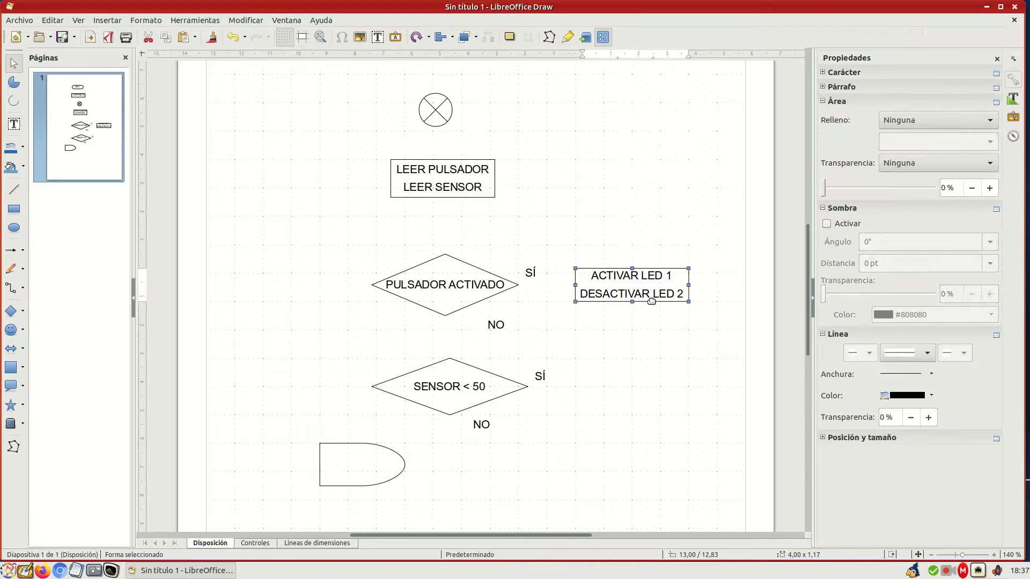
{"action": "right_click", "coordinate": [652, 301]}
{"action": "left_click", "coordinate": [678, 326]}
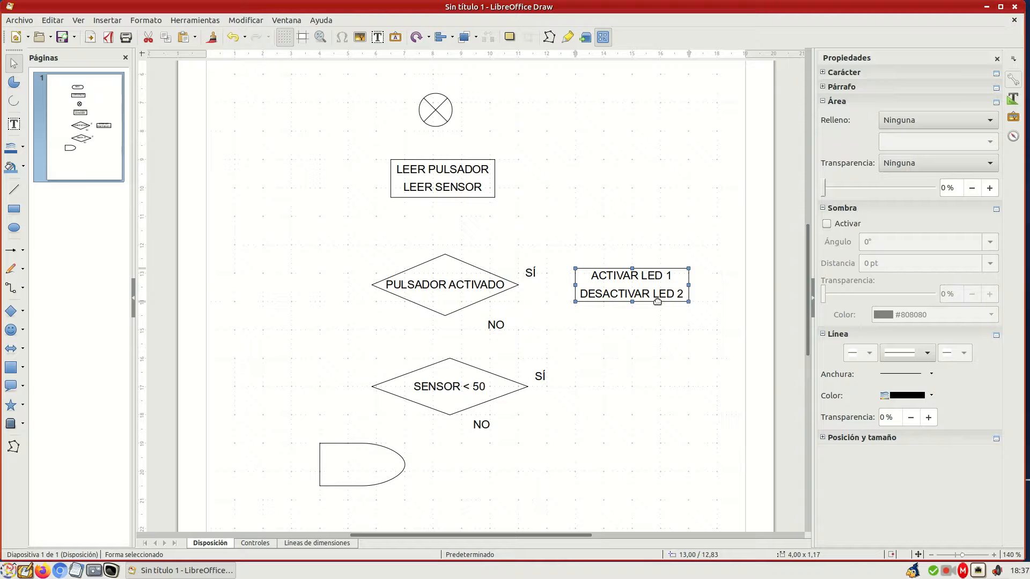
{"action": "right_click", "coordinate": [659, 306]}
{"action": "left_click", "coordinate": [684, 336]}
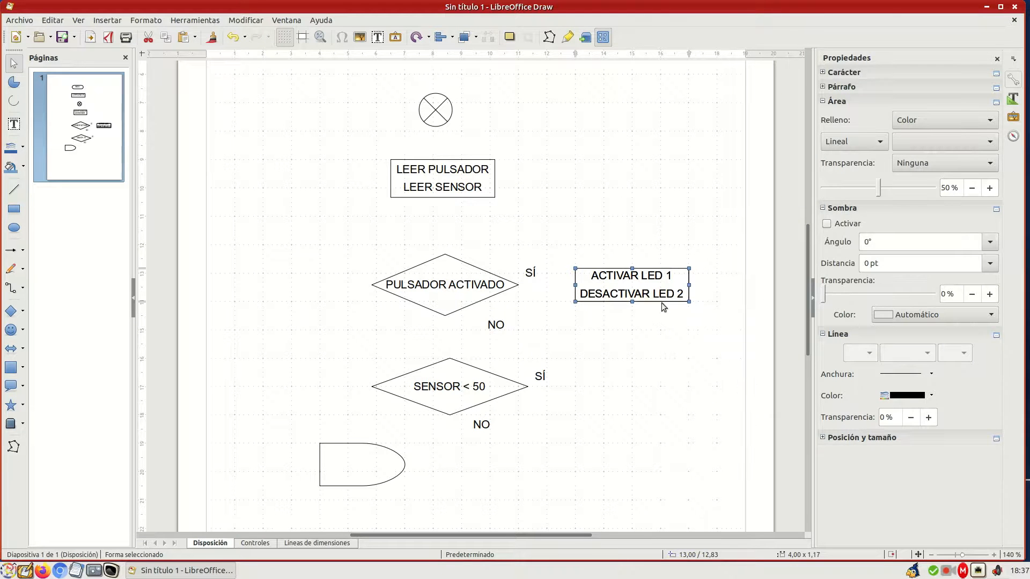
{"action": "left_click_drag", "start_coordinate": [659, 300], "coordinate": [657, 410]}
Open the text of the copied "ACTIVAR LED 1 / DESACTIVAR LED 2" rectangle beside the "SENSOR < 50" diamond for editing.
{"action": "left_click", "coordinate": [595, 385]}
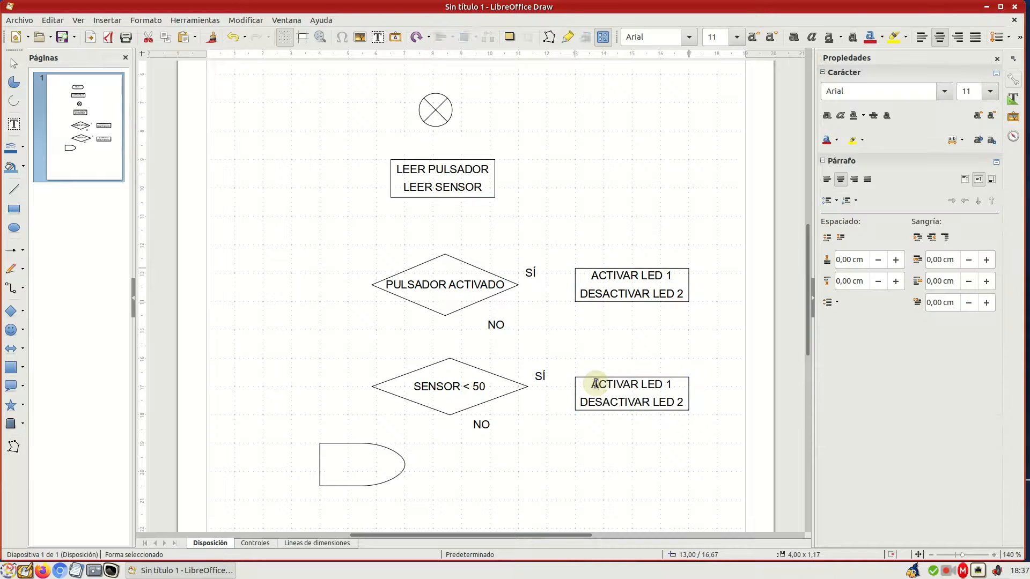
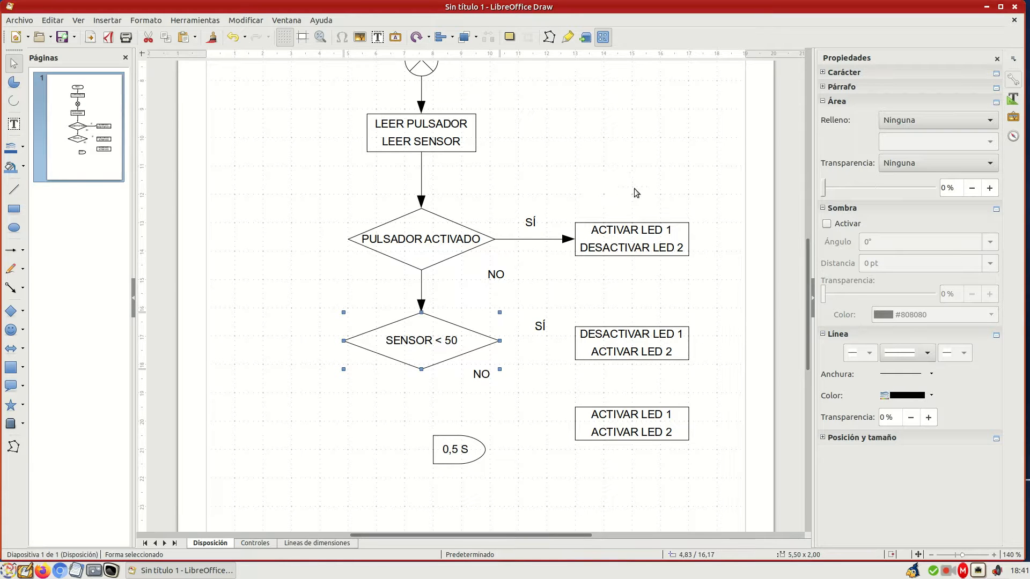
Copy the crossed circle above "LEER PULSADOR / LEER SENSOR" and place the copy to the right of the "DESACTIVAR LED 1 / ACTIVAR LED 2" rectangle.
{"action": "scroll", "coordinate": [634, 192], "scroll_direction": "up", "scroll_amount": 2}
{"action": "scroll", "coordinate": [634, 193], "scroll_direction": "down", "scroll_amount": 1}
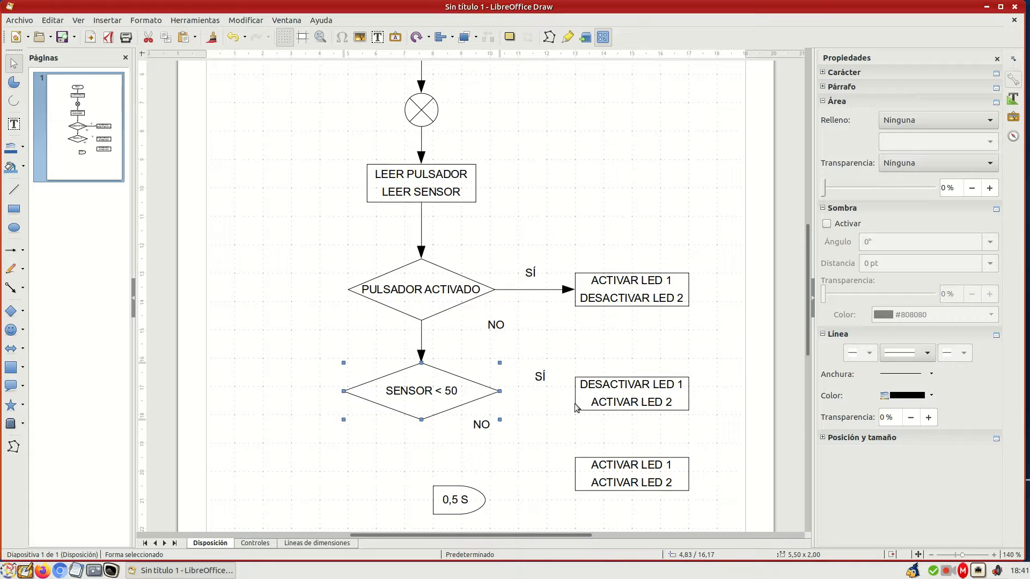
{"action": "left_click", "coordinate": [436, 112]}
{"action": "right_click", "coordinate": [437, 113]}
{"action": "left_click", "coordinate": [460, 134]}
{"action": "right_click", "coordinate": [462, 112]}
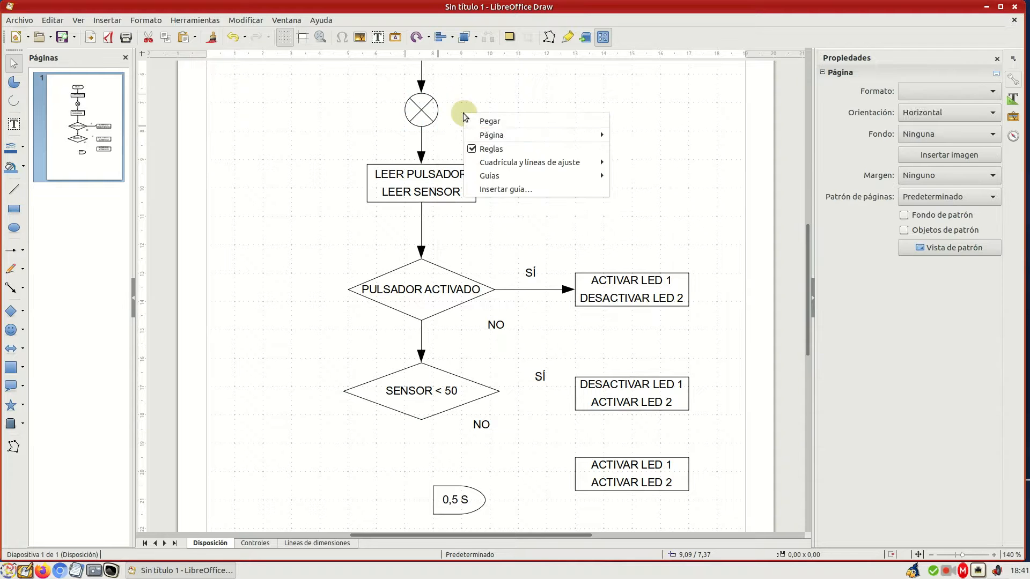
{"action": "left_click", "coordinate": [489, 122]}
{"action": "left_click_drag", "start_coordinate": [435, 115], "coordinate": [744, 405]}
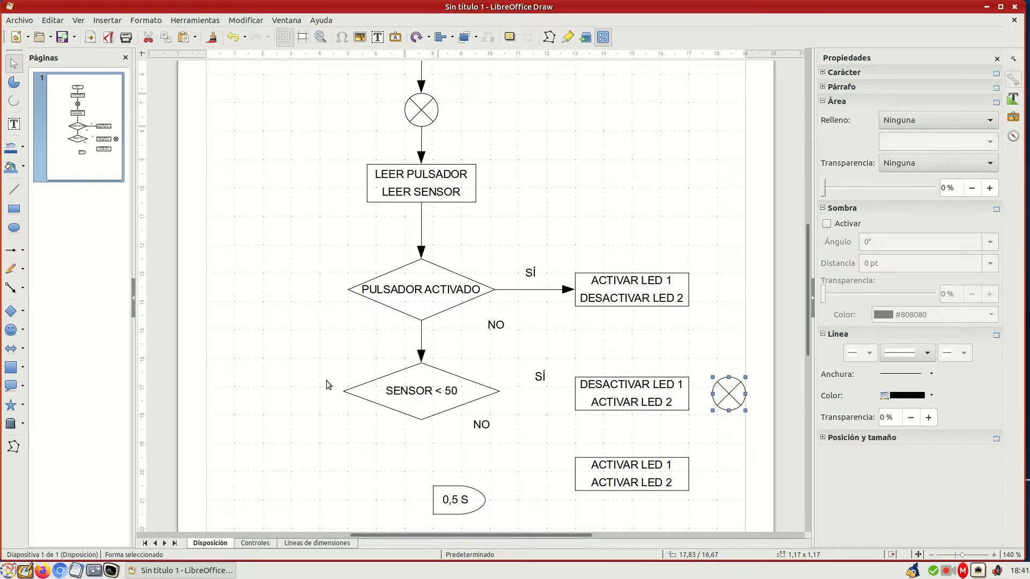
Add elbow arrow connectors from the "ACTIVAR LED 1 / ACTIVAR LED 2" rectangle up to the copied circle and from the "SENSOR < 50" diamond's bottom to that rectangle.
{"action": "left_click", "coordinate": [22, 290]}
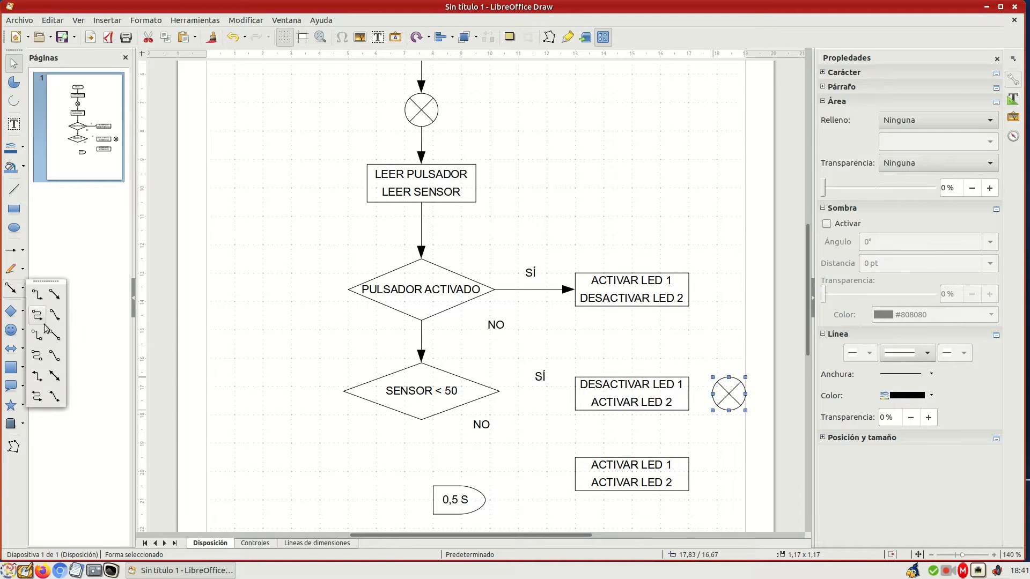
{"action": "left_click", "coordinate": [36, 294]}
{"action": "mouse_move", "coordinate": [689, 474]}
{"action": "left_mouse_down"}
{"action": "mouse_move", "coordinate": [731, 450]}
{"action": "mouse_move", "coordinate": [729, 412]}
{"action": "left_mouse_up"}
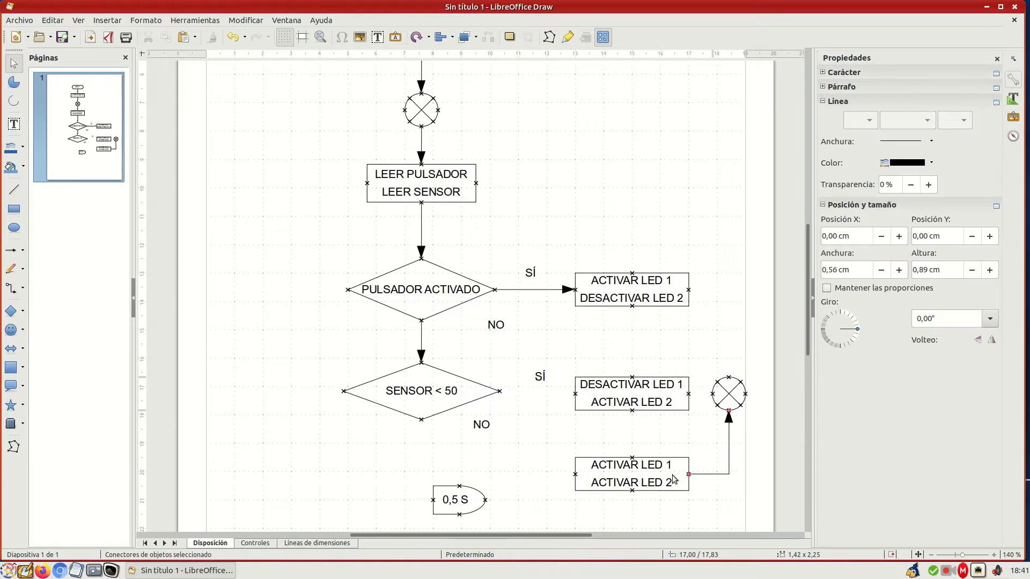
{"action": "left_click", "coordinate": [10, 288]}
{"action": "left_click_drag", "start_coordinate": [418, 418], "coordinate": [573, 475]}
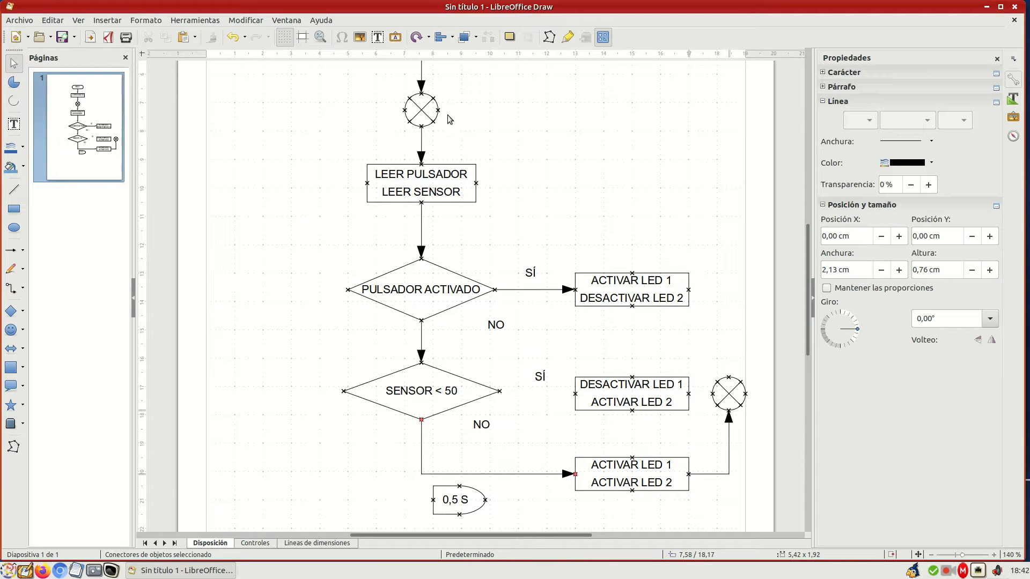
Paste another crossed circle and place it to the right of the "ACTIVAR LED 1 / DESACTIVAR LED 2" rectangle.
{"action": "right_click", "coordinate": [484, 117]}
{"action": "left_click", "coordinate": [492, 124]}
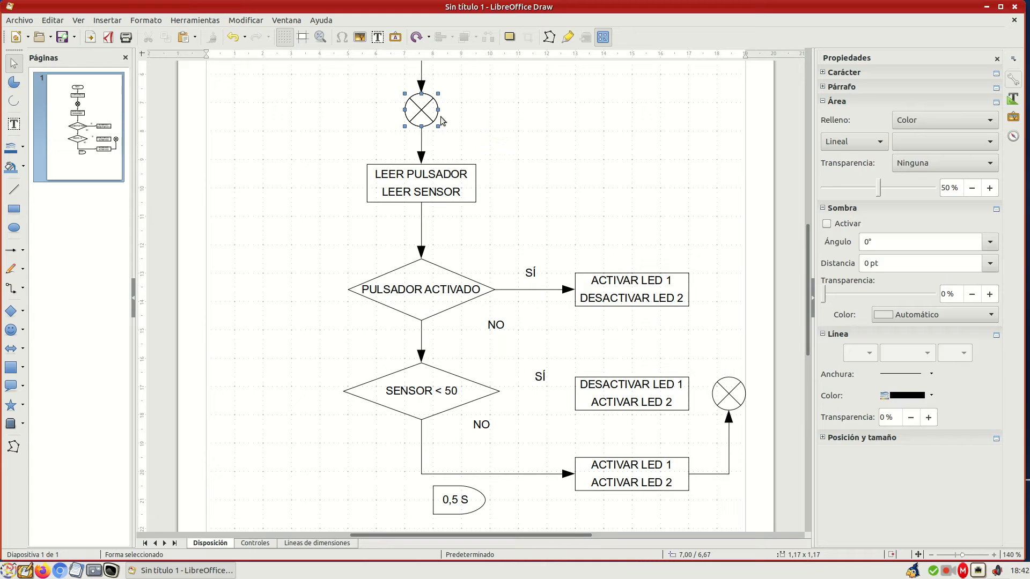
{"action": "left_click_drag", "start_coordinate": [436, 116], "coordinate": [745, 298]}
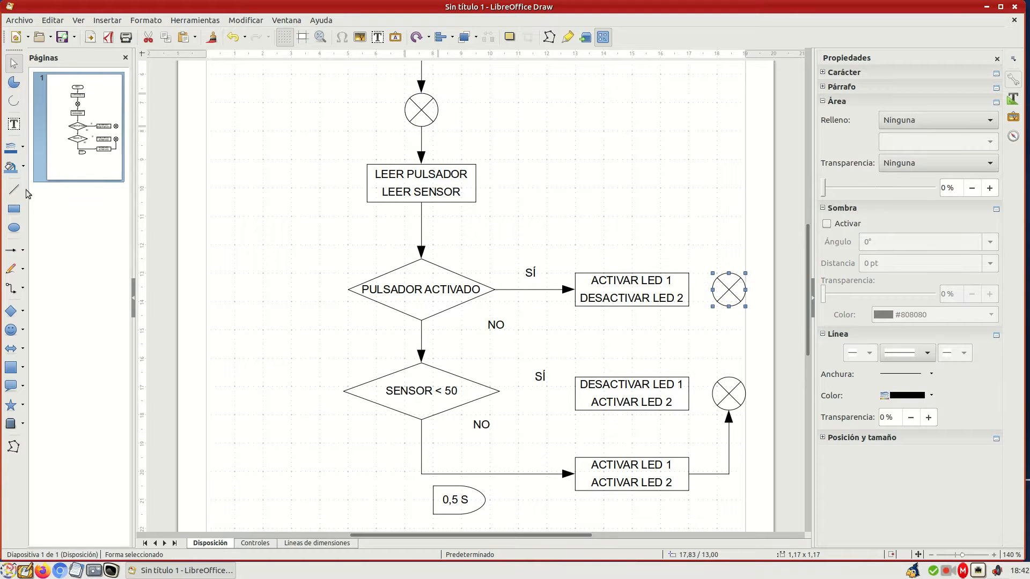
Add straight arrow connectors to the new circle from the crossed circle below it and from the "ACTIVAR LED 1 / DESACTIVAR LED 2" rectangle.
{"action": "left_click", "coordinate": [22, 289]}
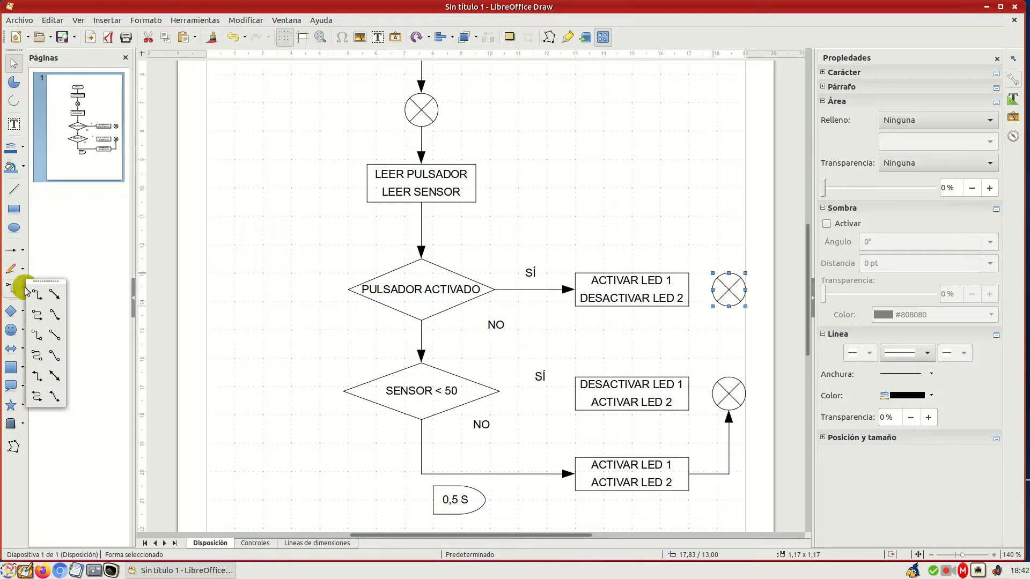
{"action": "left_click", "coordinate": [54, 294]}
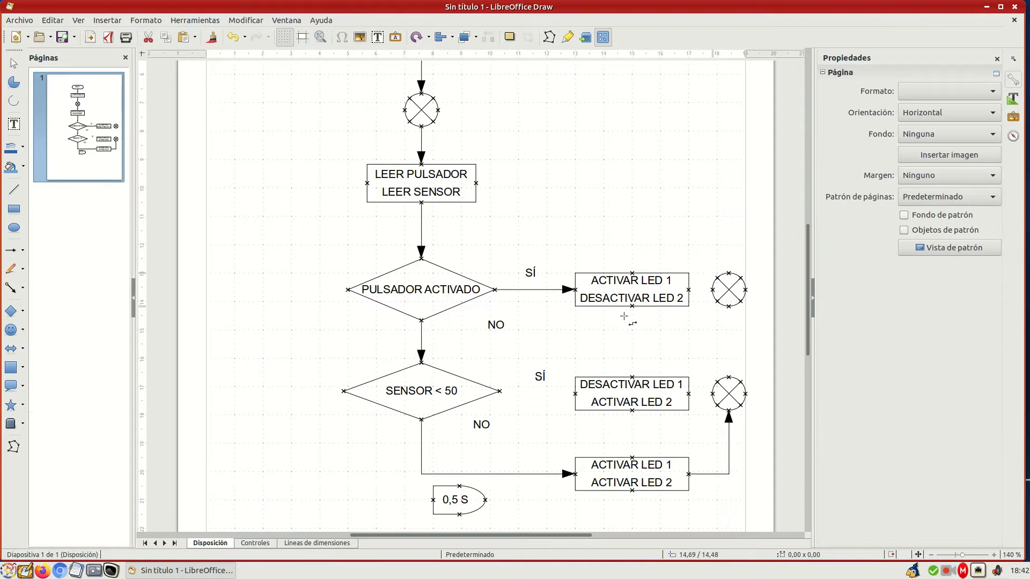
{"action": "left_click_drag", "start_coordinate": [730, 377], "coordinate": [724, 275]}
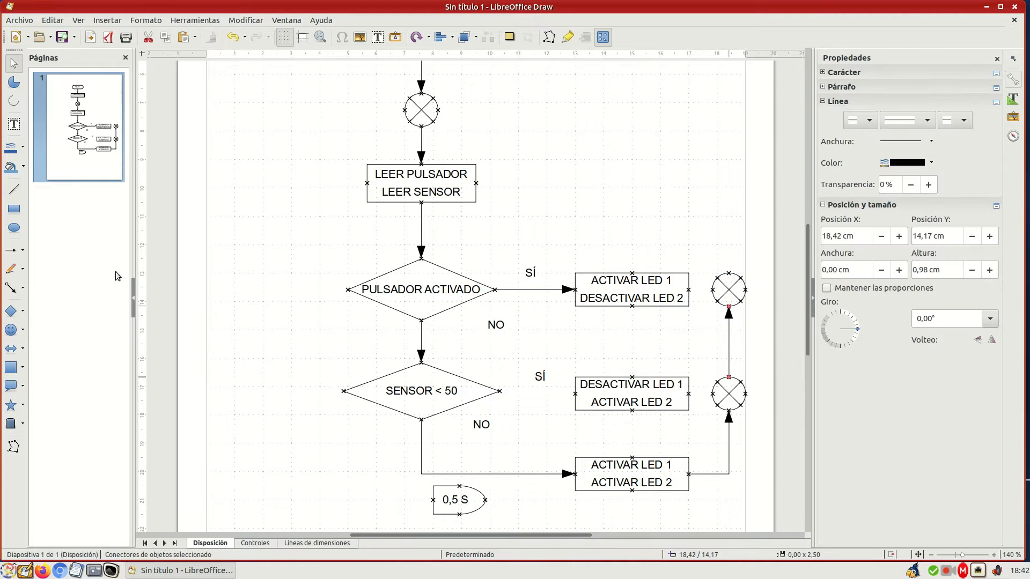
{"action": "left_click", "coordinate": [11, 289]}
{"action": "left_click_drag", "start_coordinate": [689, 290], "coordinate": [713, 290]}
{"action": "left_click", "coordinate": [705, 239]}
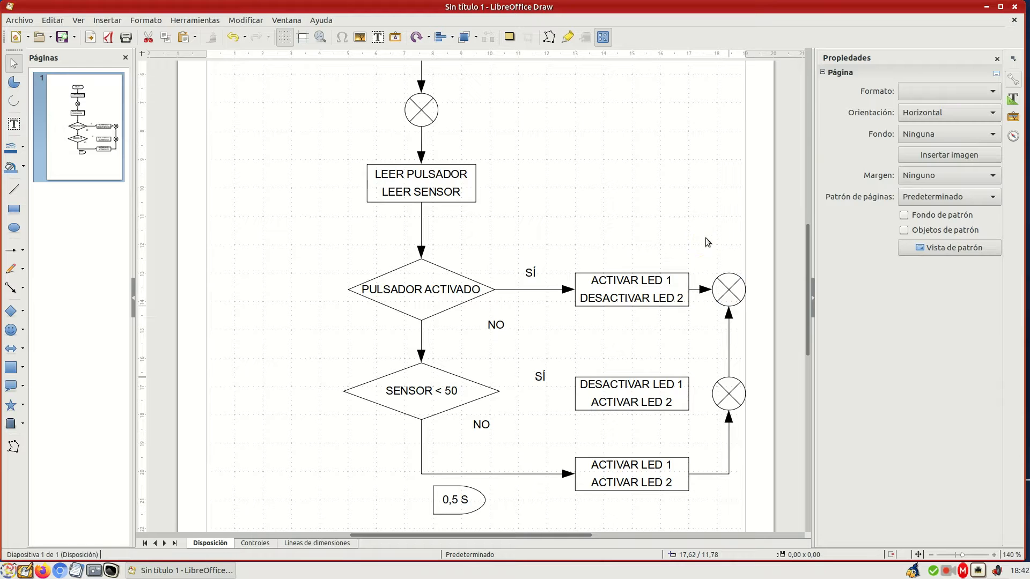
Connect the top of the circle beside "ACTIVAR LED 1 / DESACTIVAR LED 2" back to the circle below "CONFIGURACIÓN" with an elbow arrow connector.
{"action": "scroll", "coordinate": [705, 238], "scroll_direction": "up", "scroll_amount": 2}
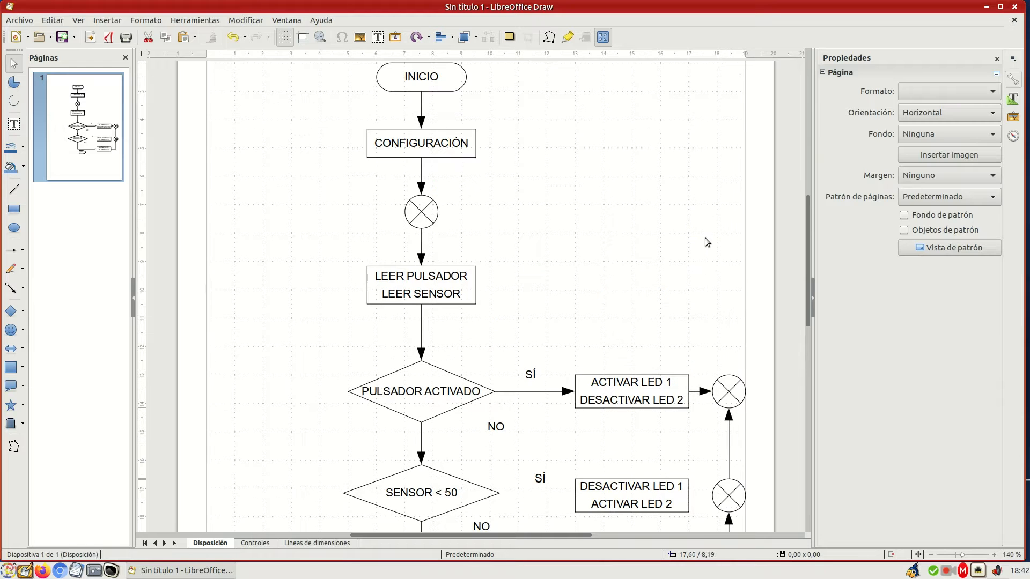
{"action": "left_click", "coordinate": [22, 290]}
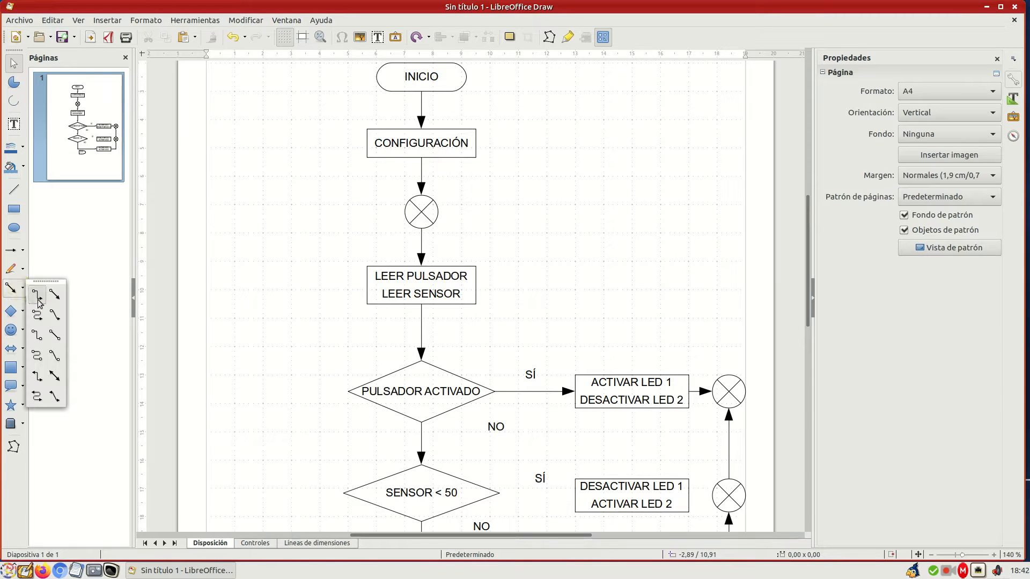
{"action": "left_click", "coordinate": [38, 299]}
{"action": "left_click_drag", "start_coordinate": [731, 375], "coordinate": [449, 215]}
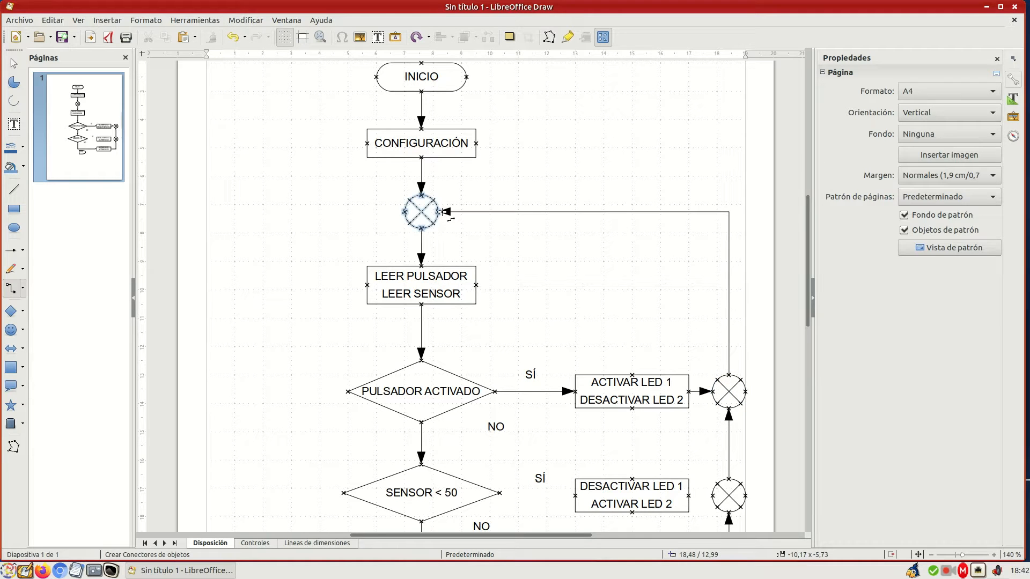
{"action": "scroll", "coordinate": [591, 252], "scroll_direction": "down", "scroll_amount": 4}
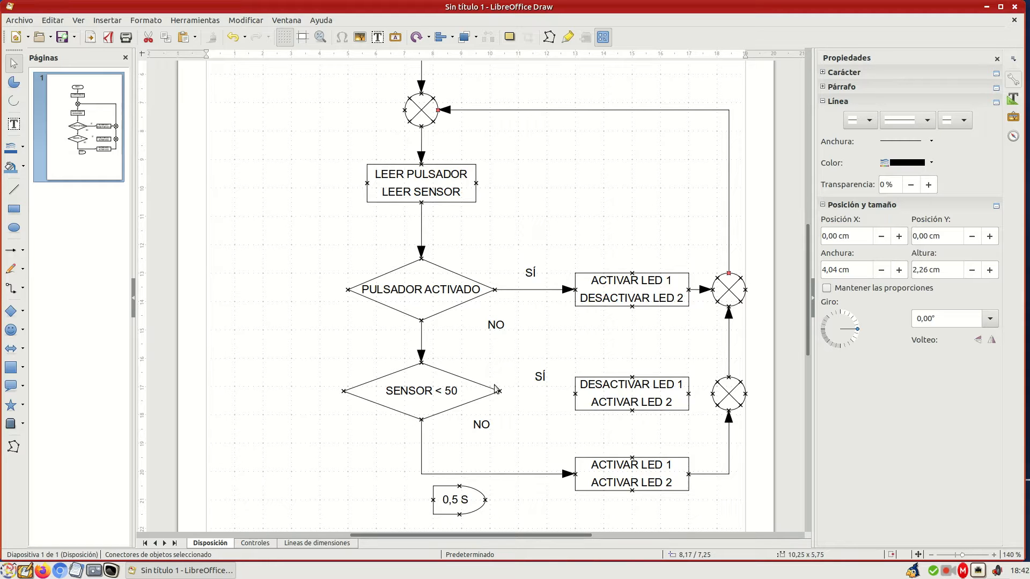
{"action": "left_click", "coordinate": [12, 252]}
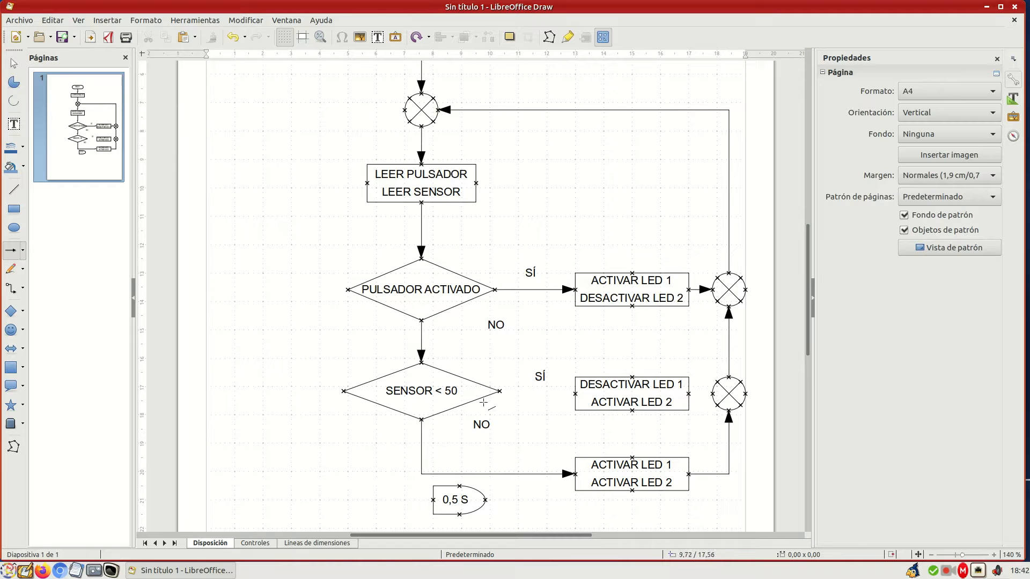
{"action": "mouse_move", "coordinate": [499, 391]}
{"action": "left_mouse_down"}
{"action": "mouse_move", "coordinate": [576, 396]}
{"action": "mouse_move", "coordinate": [594, 372]}
{"action": "left_mouse_up"}
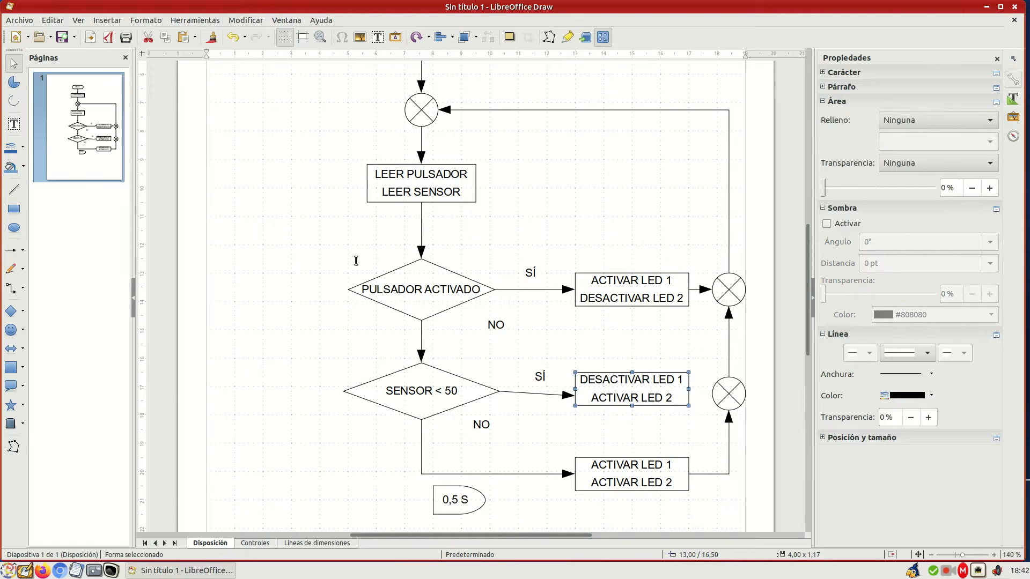
{"action": "left_click", "coordinate": [232, 36]}
{"action": "left_click", "coordinate": [232, 37]}
Connect the right corner of the "SENSOR < 50" diamond to the "DESACTIVAR LED 1 / ACTIVAR LED 2" rectangle with a straight arrow connector.
{"action": "left_click", "coordinate": [12, 291]}
{"action": "left_click", "coordinate": [57, 296]}
{"action": "left_click_drag", "start_coordinate": [500, 391], "coordinate": [575, 393]}
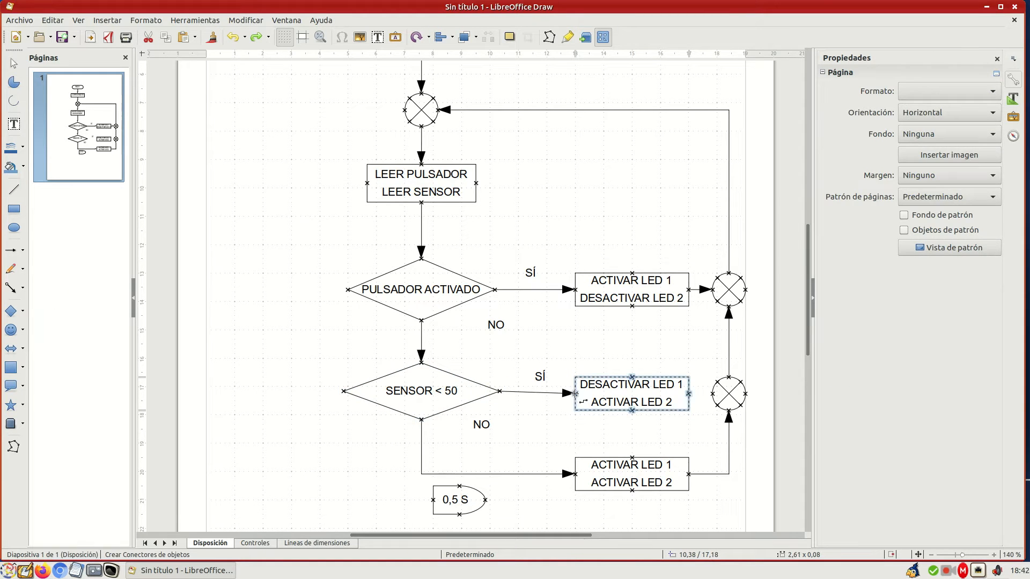
{"action": "key", "text": "Escape"}
Nudge the "DESACTIVAR LED 1 / ACTIVAR LED 2" rectangle slightly up and resize it to about 4.00 by 1.33 cm to level its incoming arrow.
{"action": "left_click", "coordinate": [606, 376]}
{"action": "left_click_drag", "start_coordinate": [606, 377], "coordinate": [605, 375]}
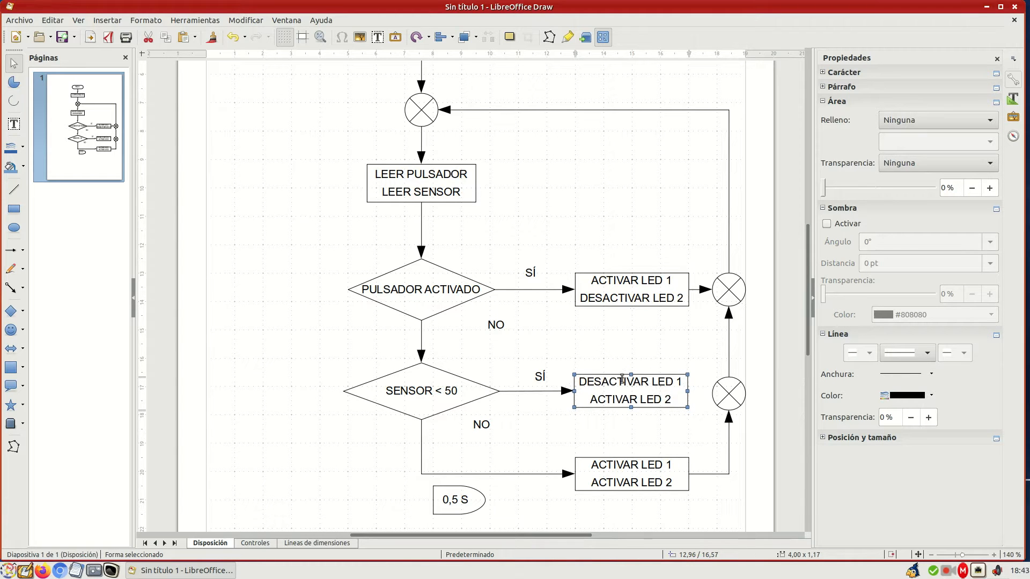
{"action": "left_click_drag", "start_coordinate": [632, 406], "coordinate": [633, 411]}
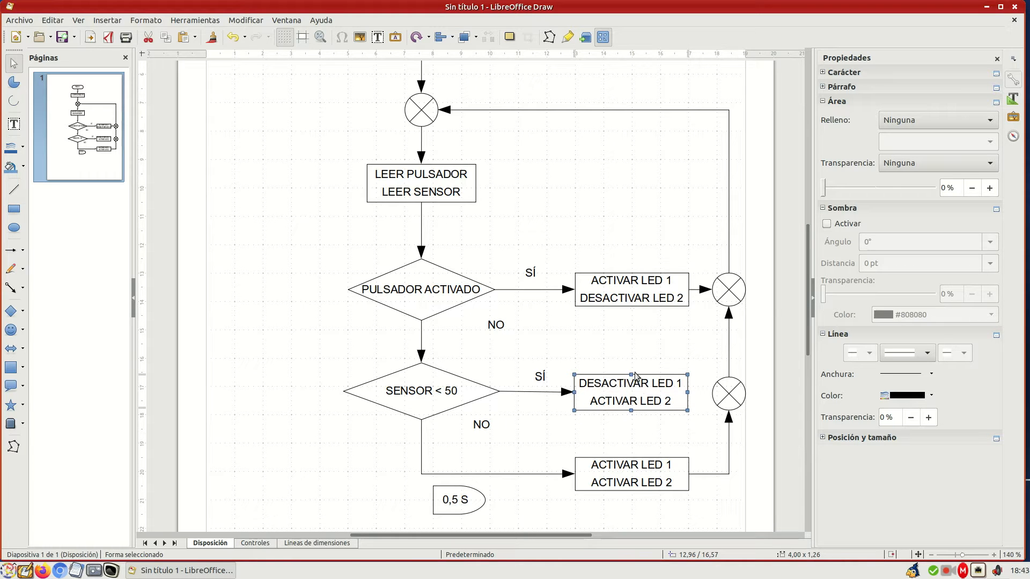
{"action": "left_click_drag", "start_coordinate": [632, 373], "coordinate": [632, 371]}
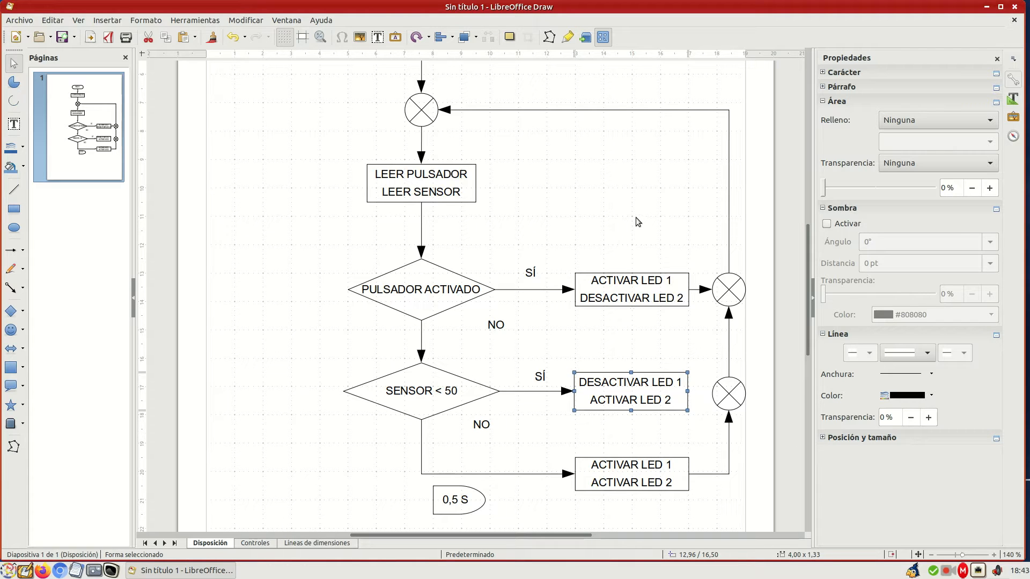
Select the whole flowchart and move it toward the page's upper-left corner, to about X 1.17 cm and Y 0.83 cm.
{"action": "left_click", "coordinate": [932, 555]}
{"action": "left_click", "coordinate": [931, 555]}
{"action": "left_click", "coordinate": [932, 555]}
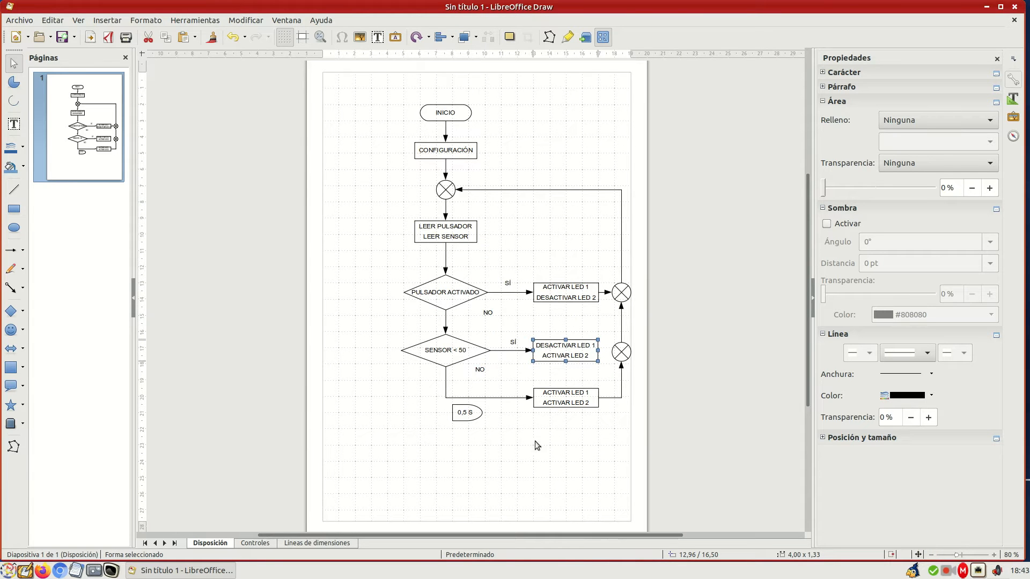
{"action": "mouse_move", "coordinate": [374, 82]}
{"action": "left_mouse_down"}
{"action": "mouse_move", "coordinate": [394, 202]}
{"action": "mouse_move", "coordinate": [645, 523]}
{"action": "mouse_move", "coordinate": [637, 472]}
{"action": "mouse_move", "coordinate": [648, 468]}
{"action": "left_mouse_up"}
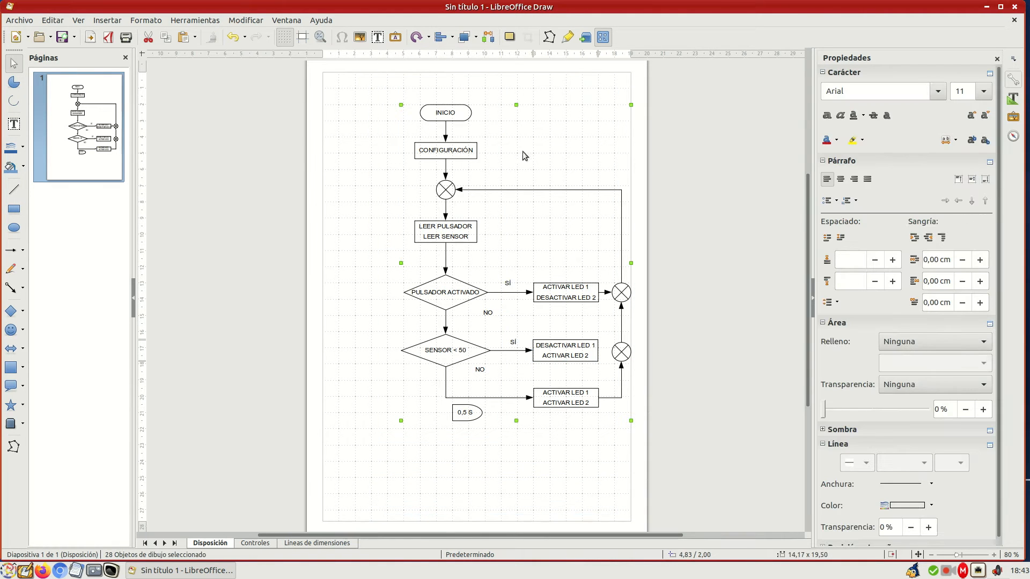
{"action": "left_click_drag", "start_coordinate": [457, 221], "coordinate": [398, 202]}
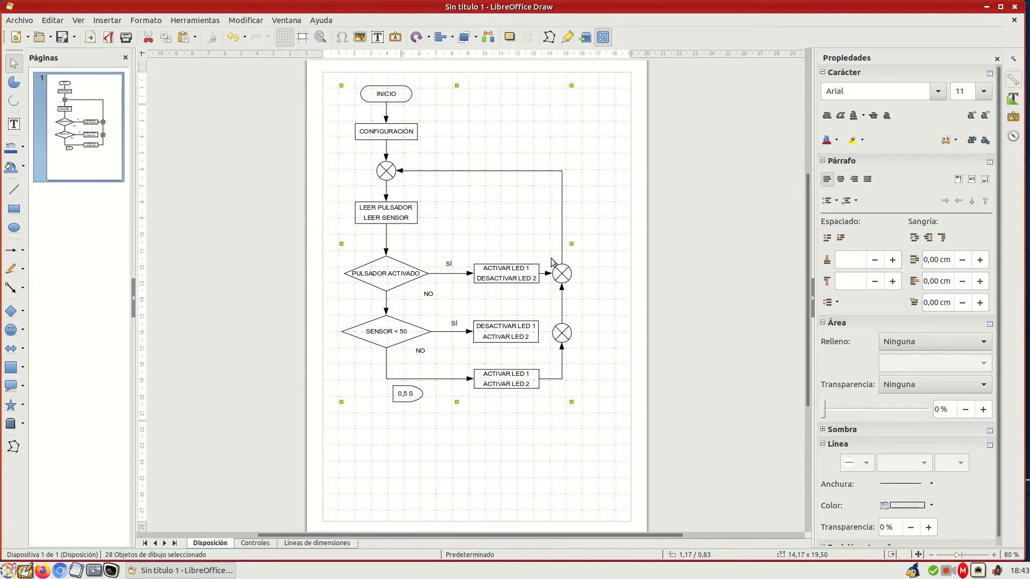
{"action": "left_click", "coordinate": [602, 160]}
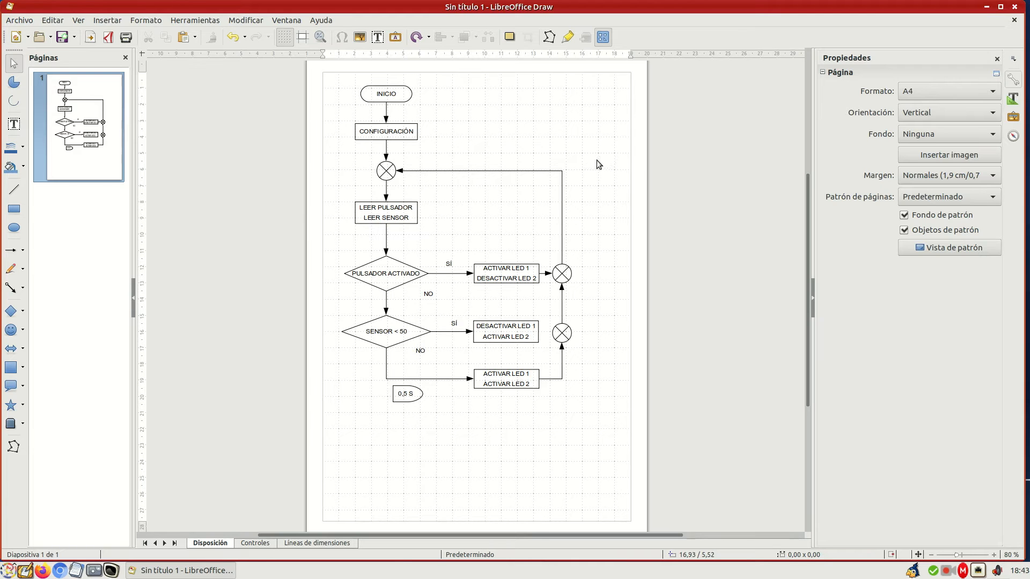
Open the PDF export dialog and dismiss it without saving a file.
{"action": "left_click", "coordinate": [108, 38]}
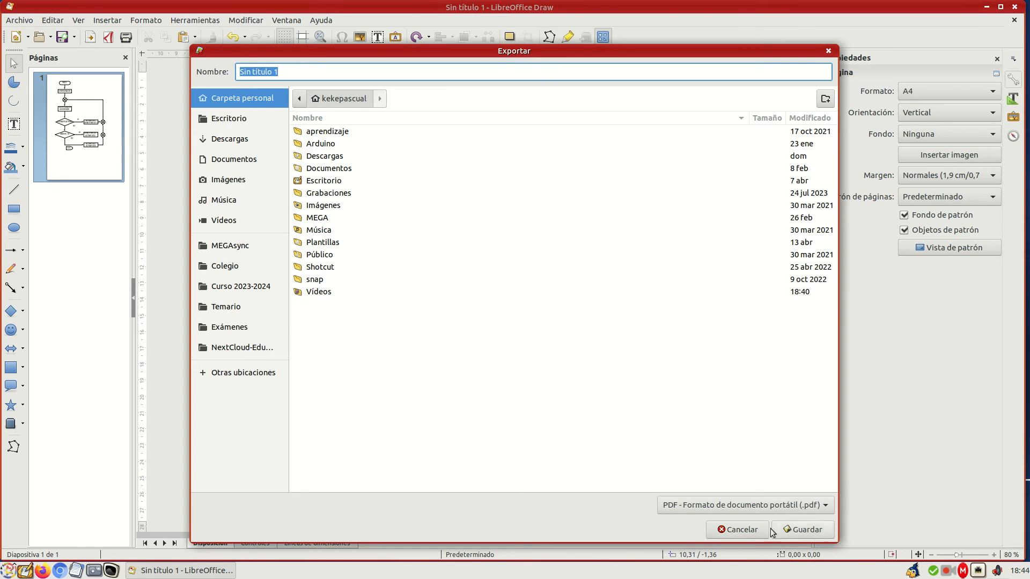
{"action": "left_click", "coordinate": [748, 529]}
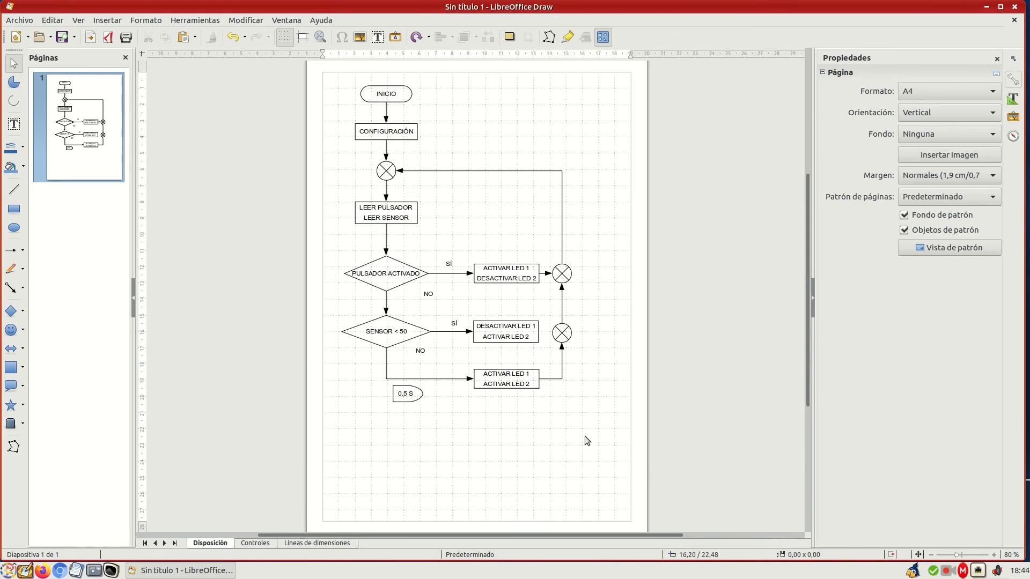